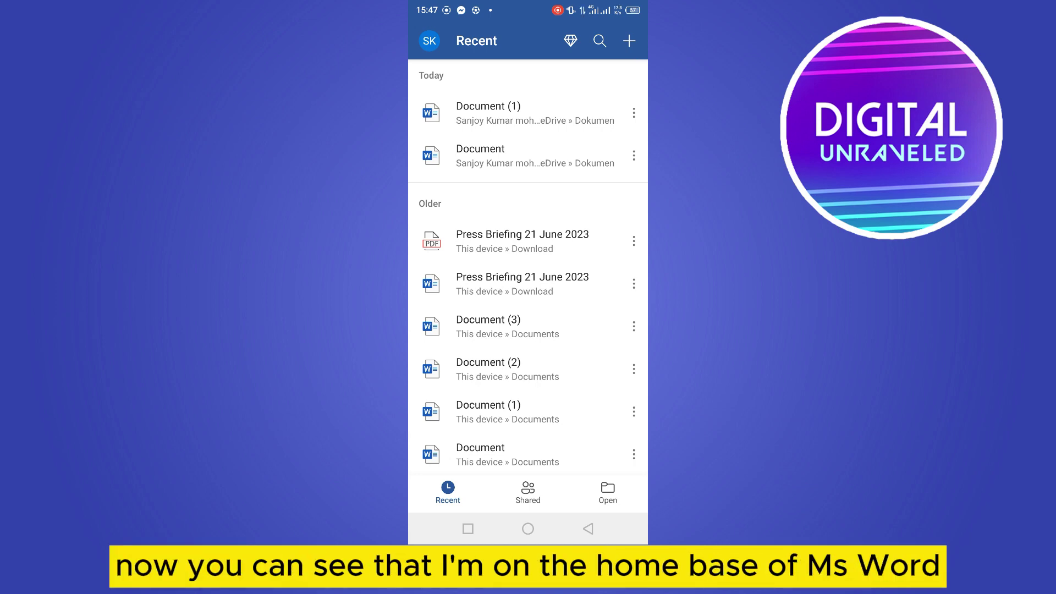
# - Begin a new document from the recent files list
pyautogui.click(628, 41)
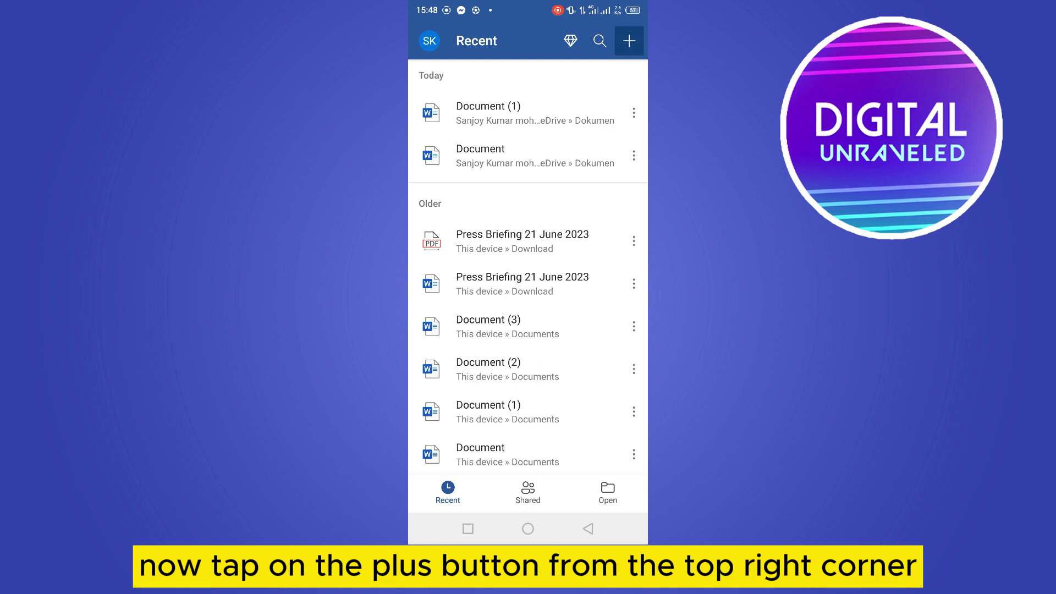
# - Create a blank document and type the title 'My ASSIGNMENT' on its first line
pyautogui.click(472, 190)
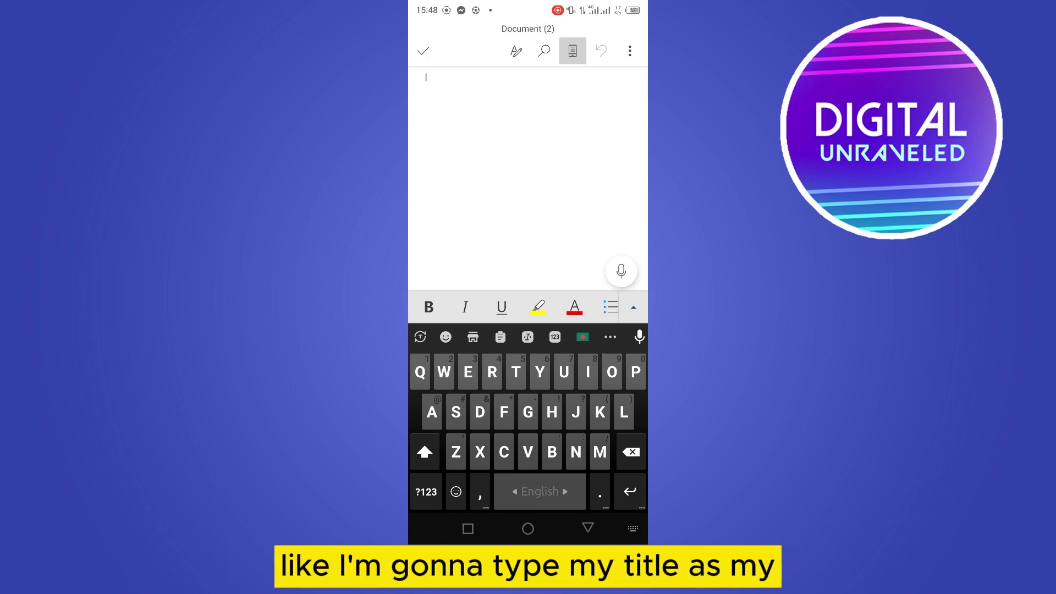
pyautogui.write('M')
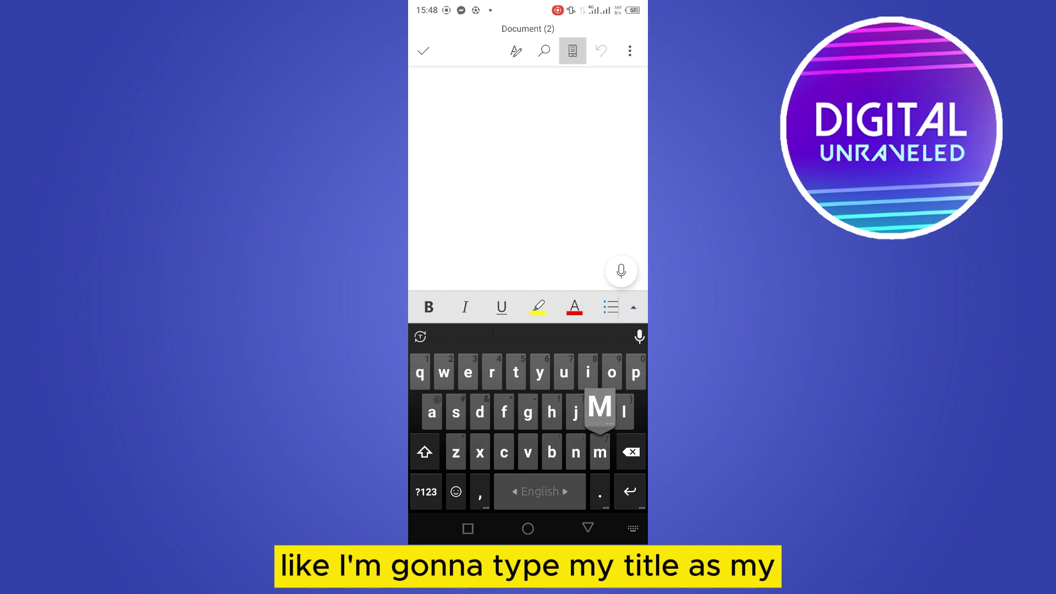
pyautogui.write('y A')
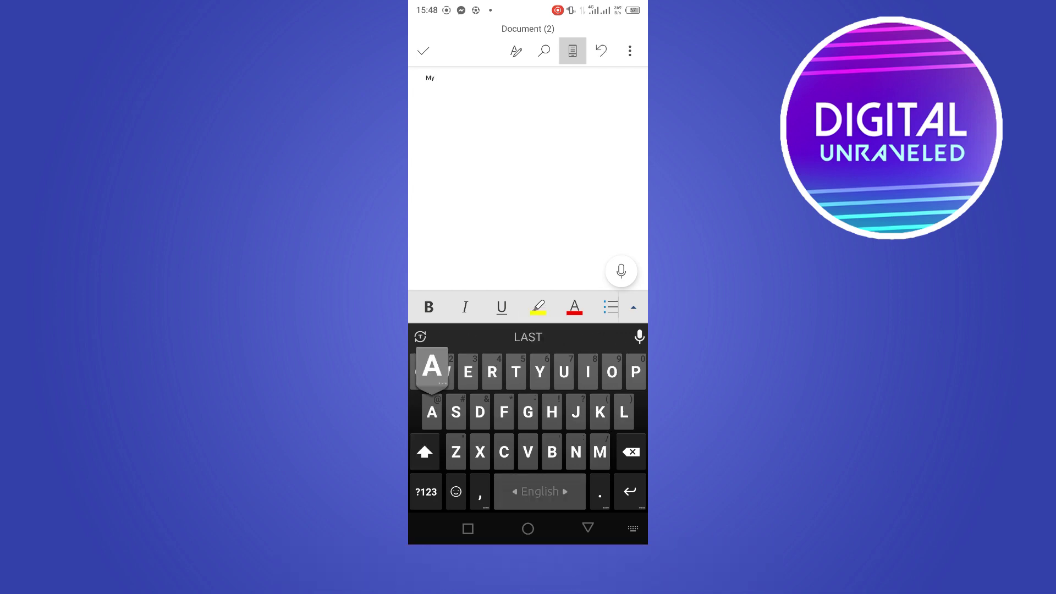
pyautogui.write('SSIGN')
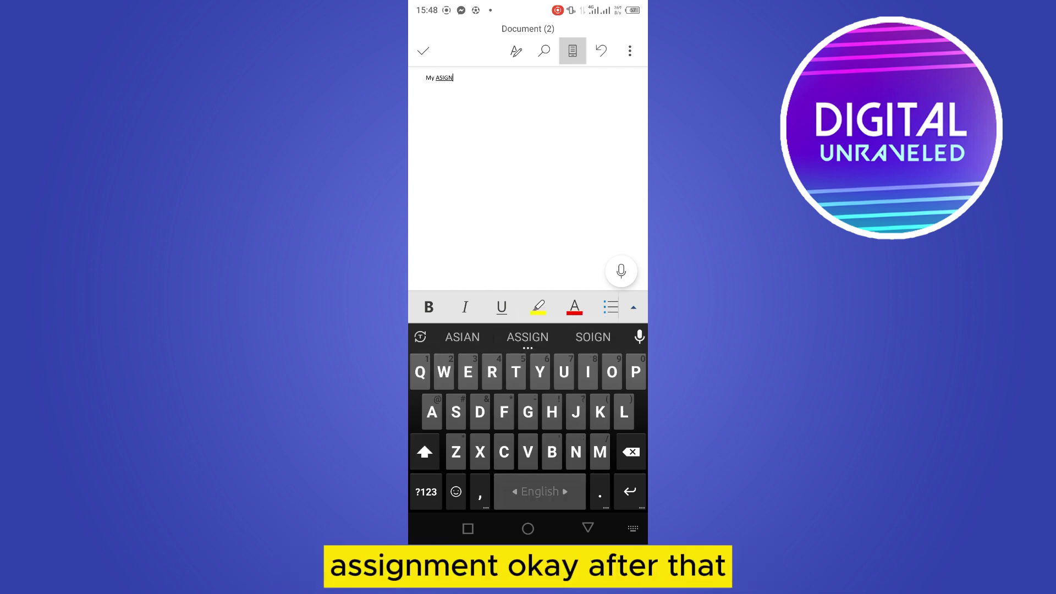
pyautogui.write('M')
pyautogui.click(528, 336)
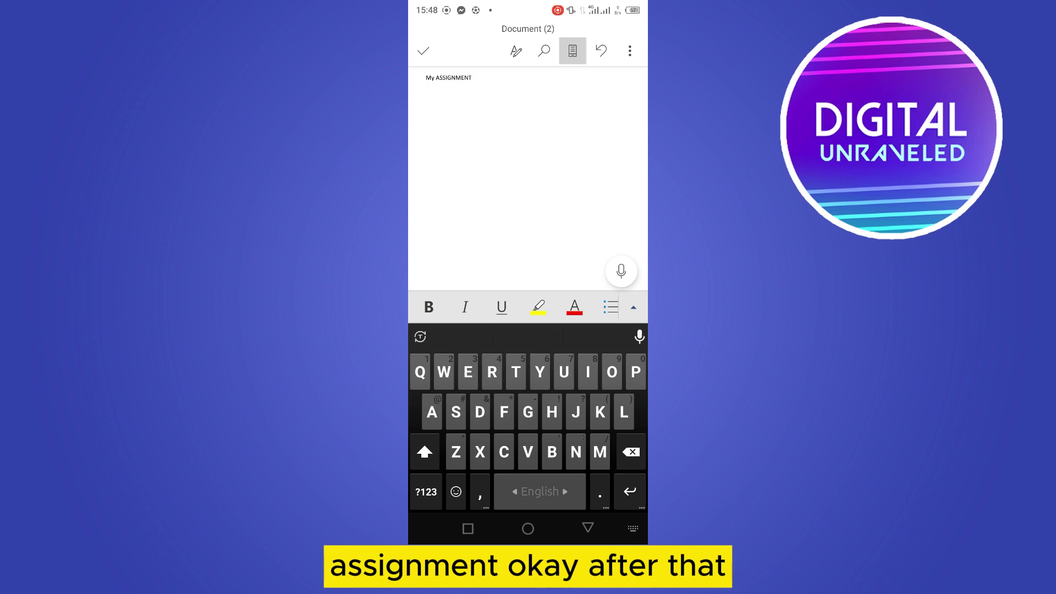
# - Apply the Title style to 'My ASSIGNMENT' and centre it on the page
pyautogui.hscroll(5, 520, 307)
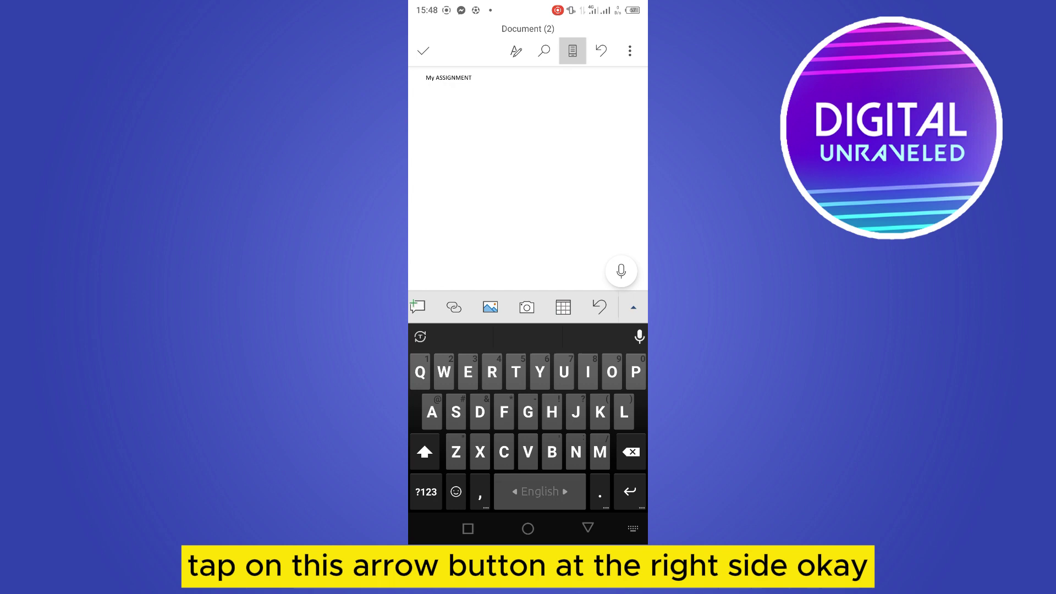
pyautogui.click(633, 306)
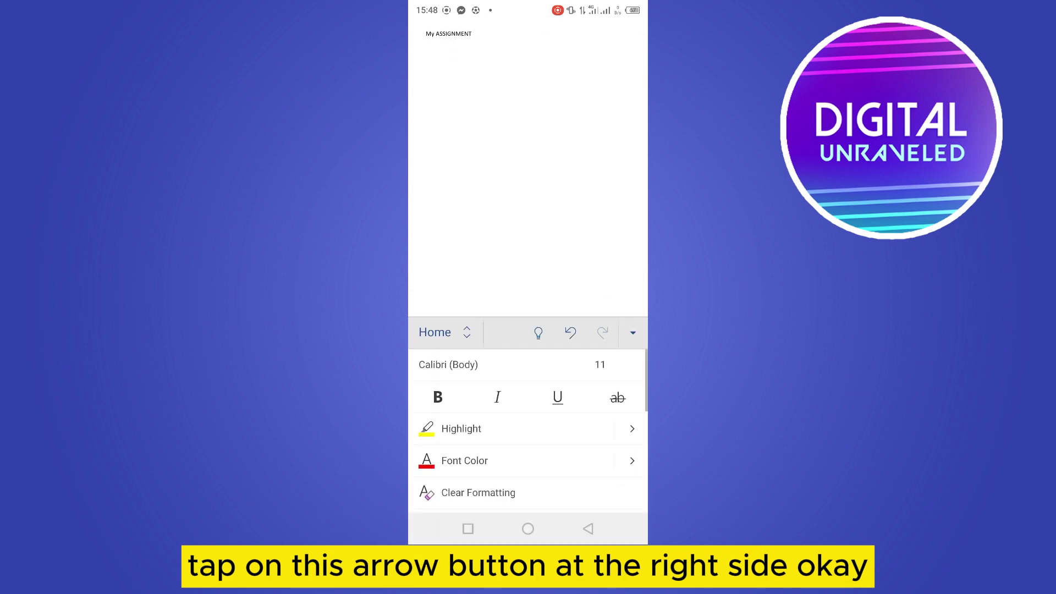
pyautogui.scroll(-3, 528, 429)
pyautogui.scroll(-3, 528, 429)
pyautogui.scroll(-2, 528, 429)
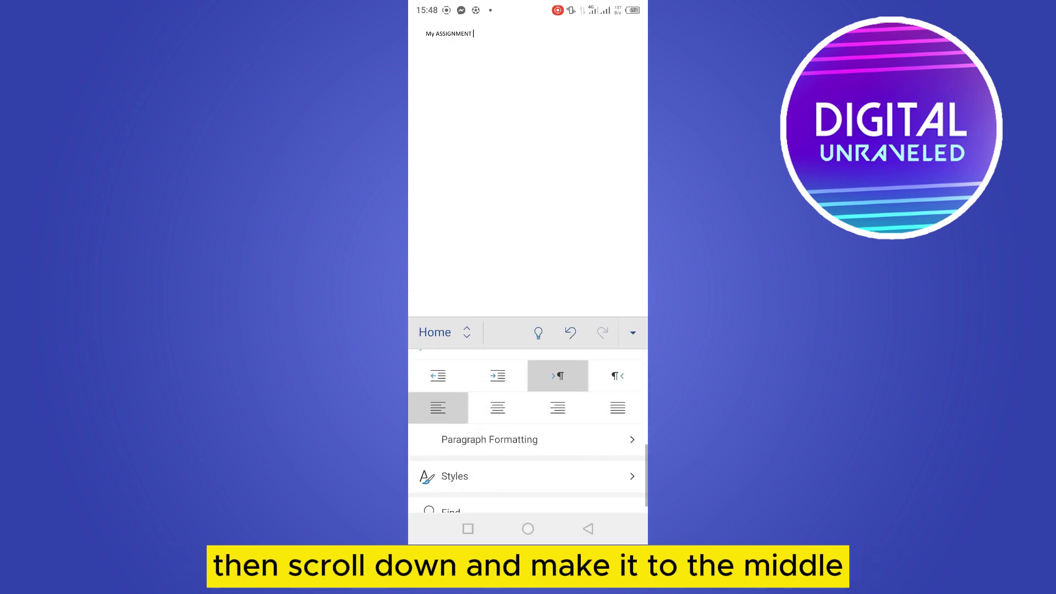
pyautogui.click(498, 408)
pyautogui.scroll(-1, 528, 429)
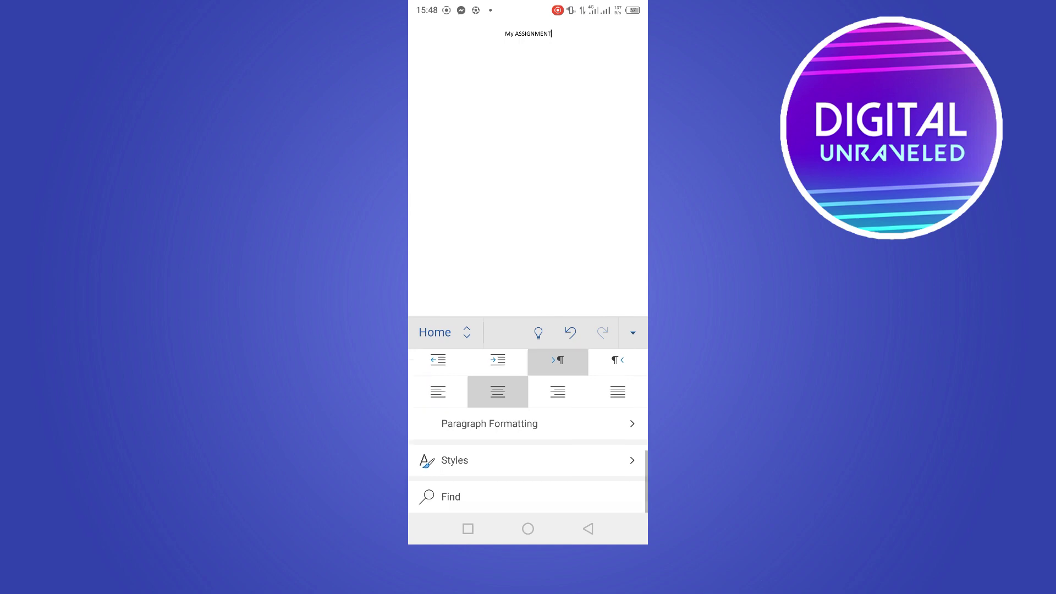
pyautogui.click(494, 460)
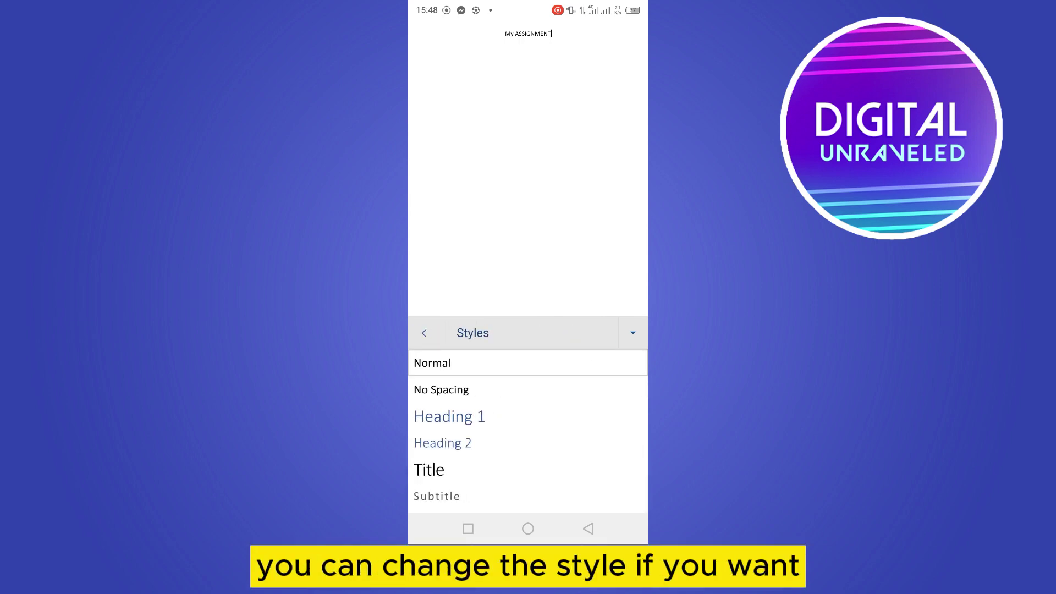
pyautogui.click(498, 391)
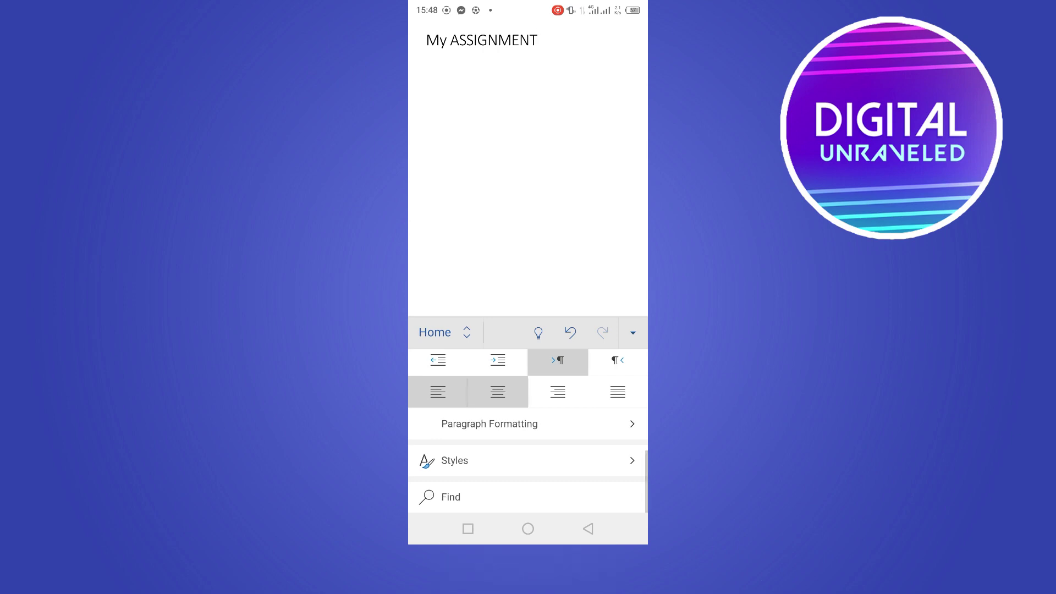
# - Give the title a grey font colour and turn on bold
pyautogui.scroll(5, 528, 429)
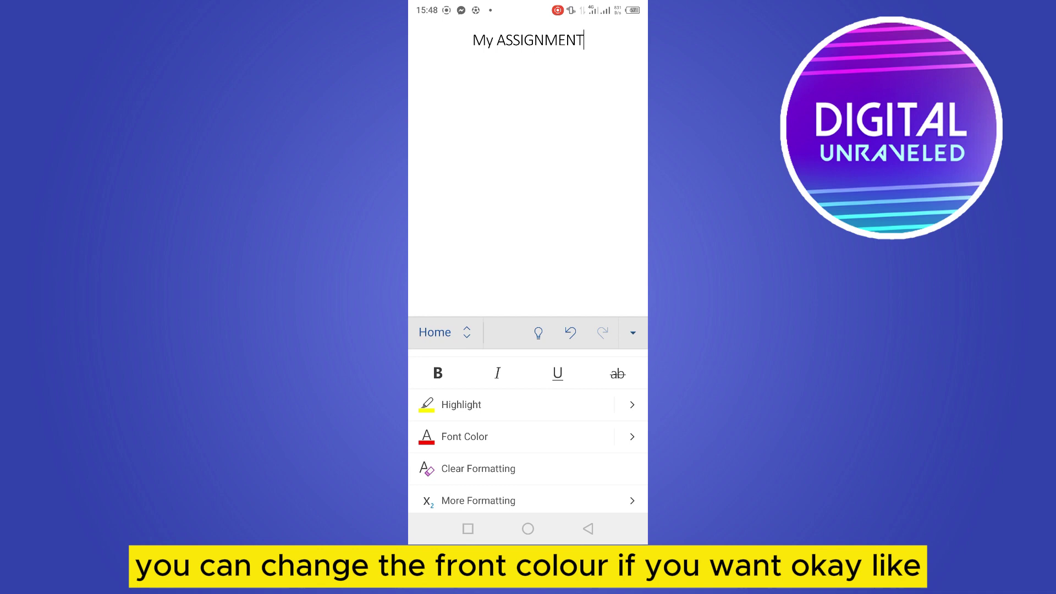
pyautogui.click(632, 437)
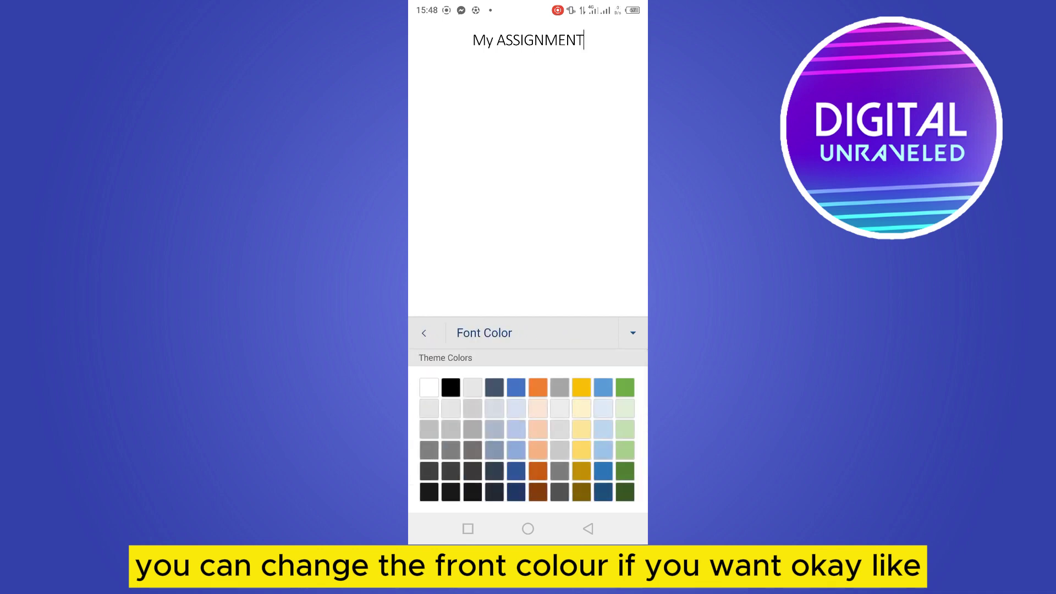
pyautogui.click(559, 388)
pyautogui.click(438, 373)
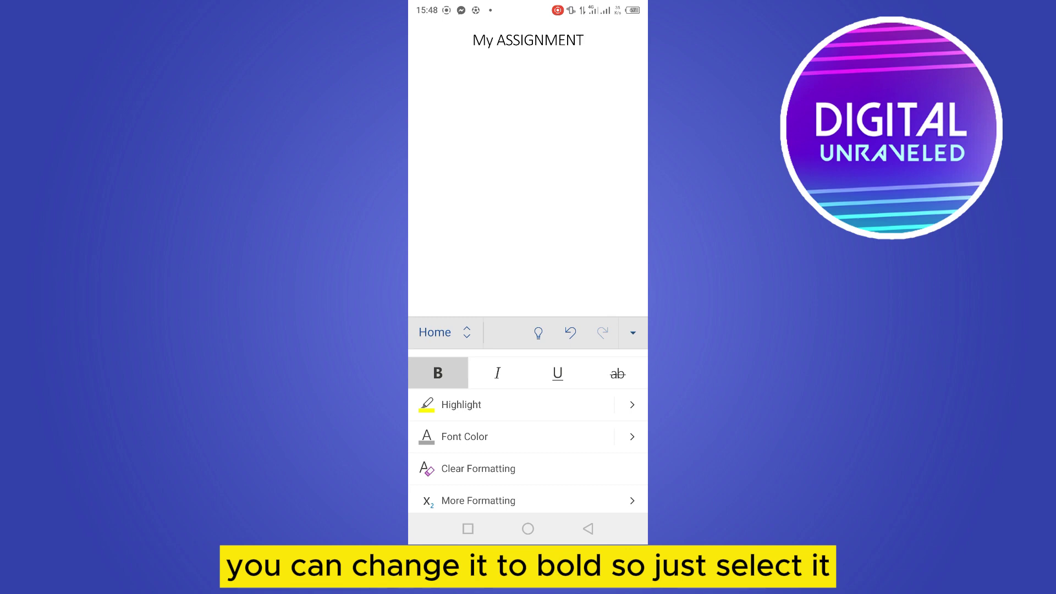
# - Select the whole title, make it bold, and set its font to ADLaM Display
pyautogui.doubleClick(482, 40)
pyautogui.moveTo(498, 62); pyautogui.dragTo(593, 63)
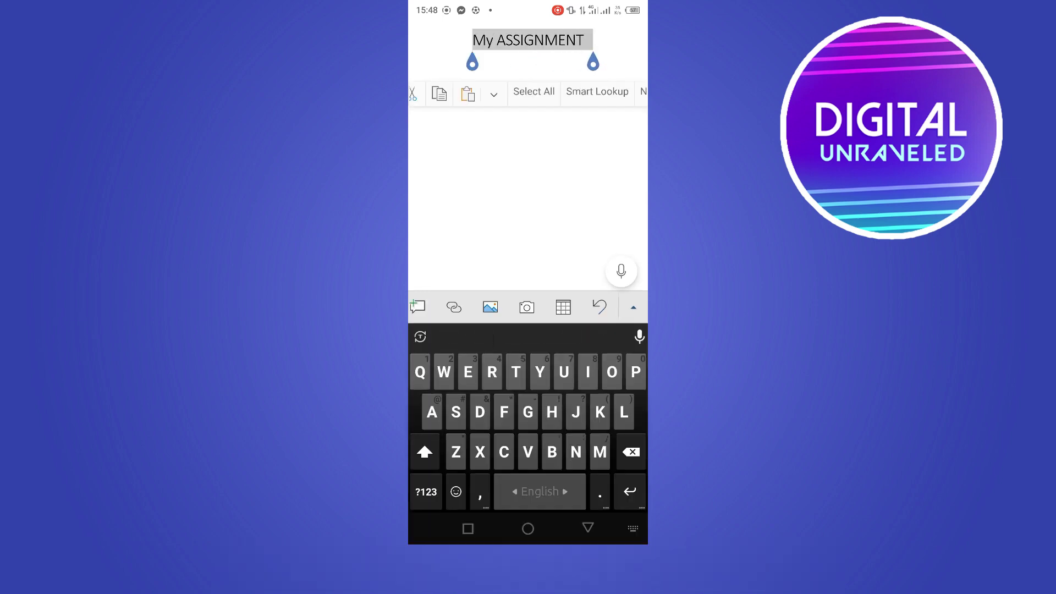
pyautogui.click(587, 529)
pyautogui.click(633, 497)
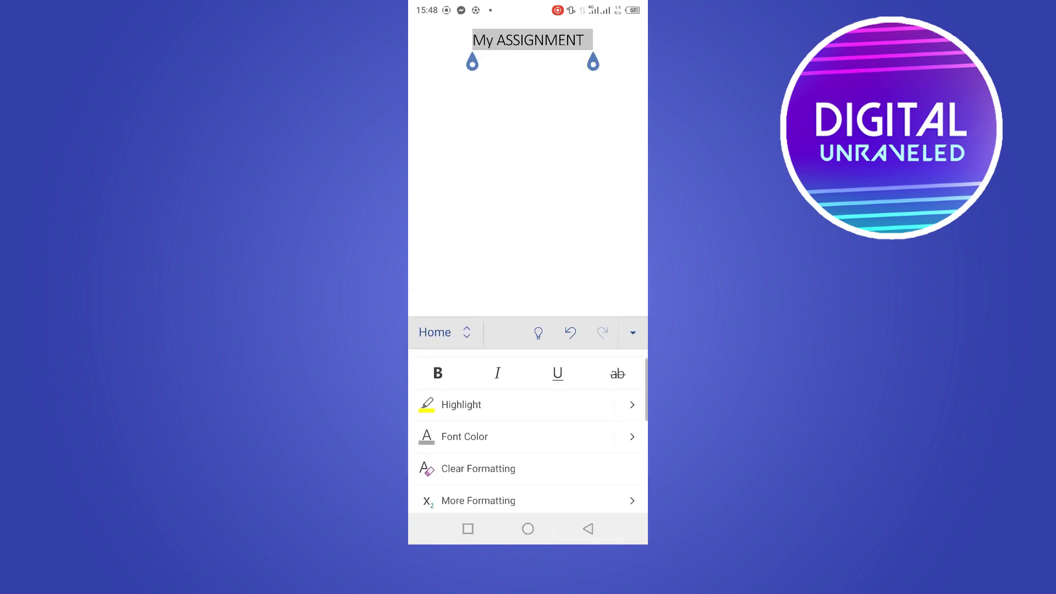
pyautogui.click(438, 372)
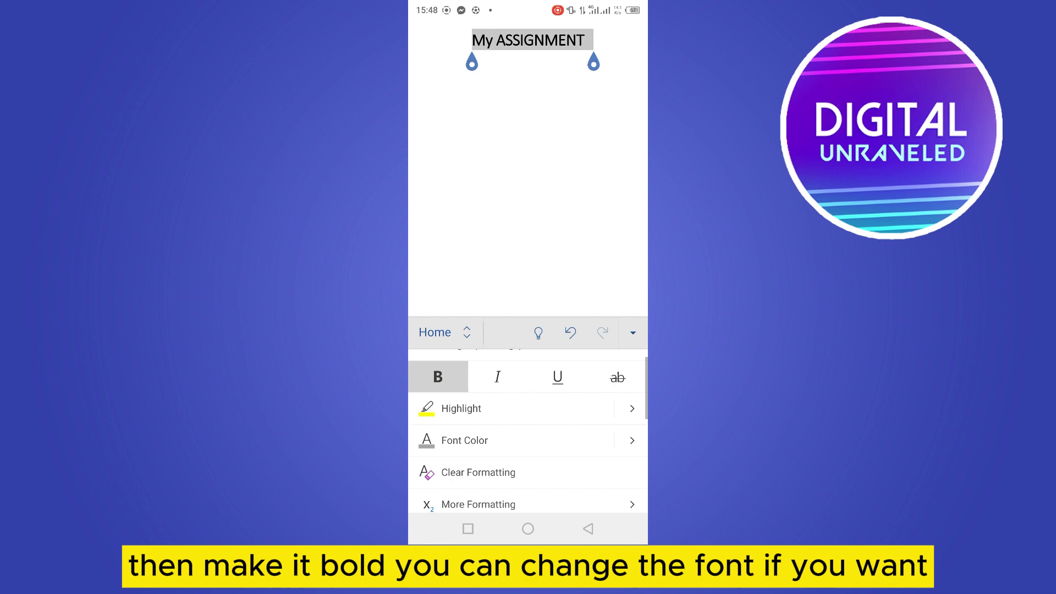
pyautogui.scroll(1, 516, 434)
pyautogui.click(470, 365)
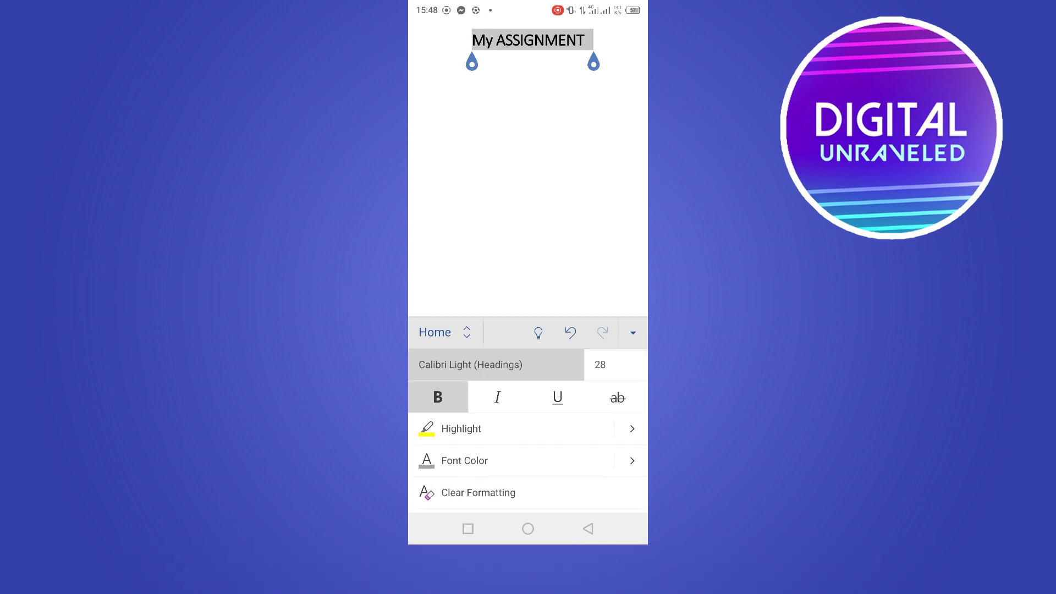
pyautogui.scroll(-3, 527, 429)
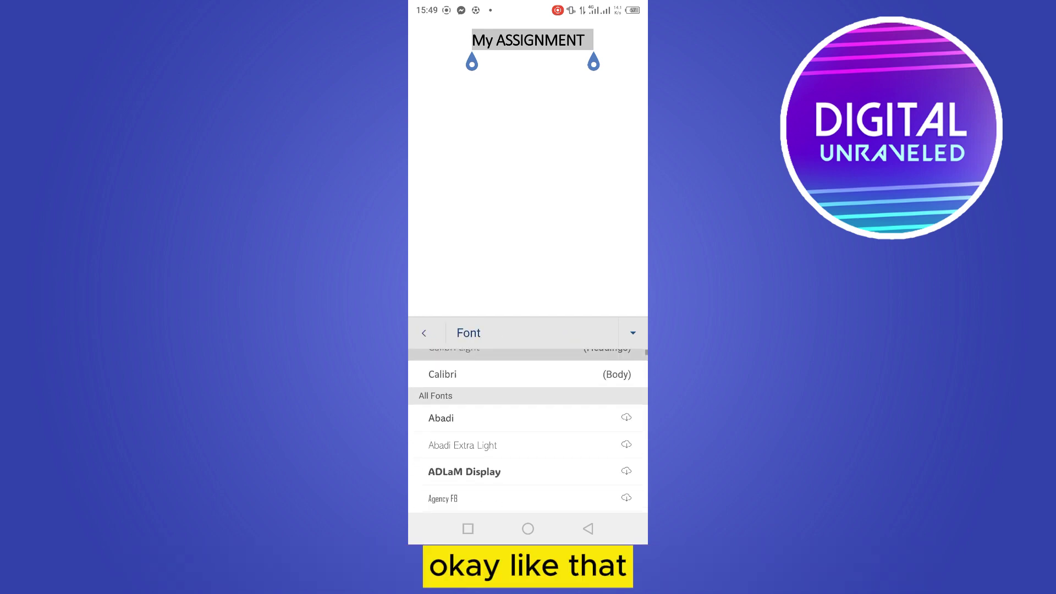
pyautogui.click(464, 439)
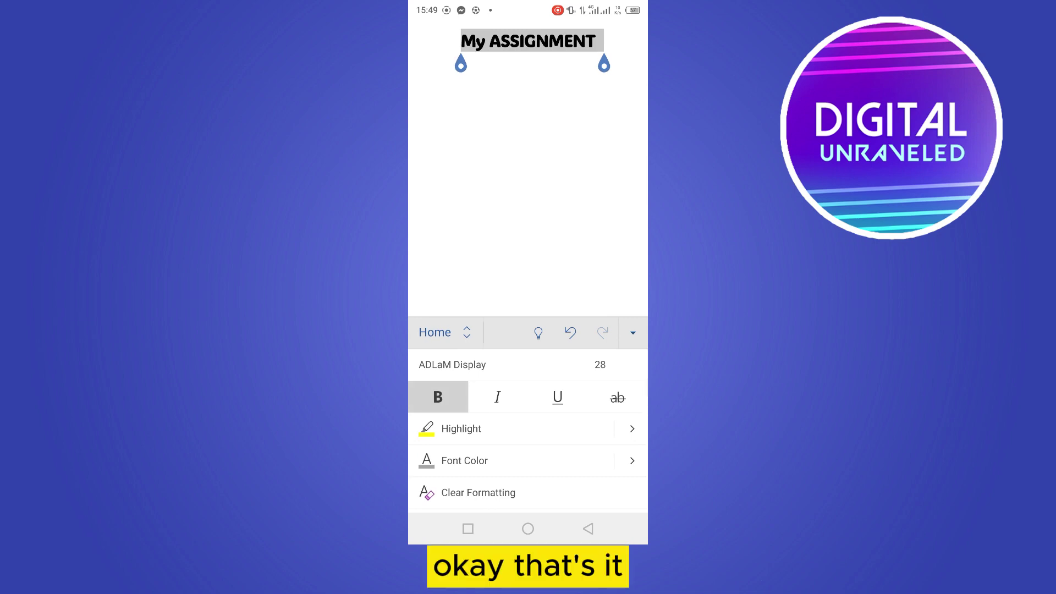
# - Pick The Magnificent Tales logo from the phone's photos as a picture to insert
pyautogui.click(633, 496)
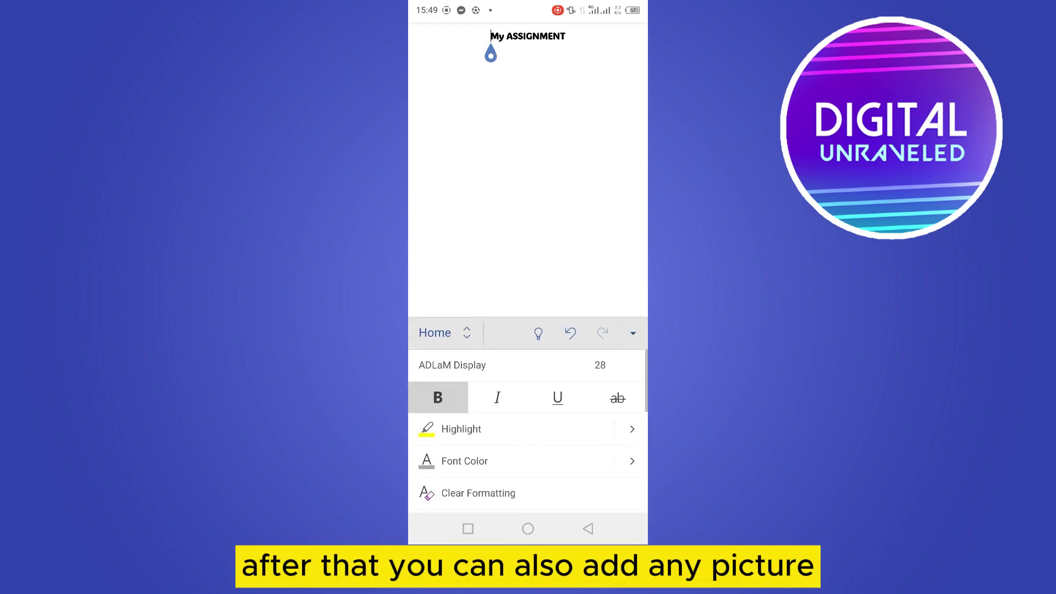
pyautogui.click(431, 333)
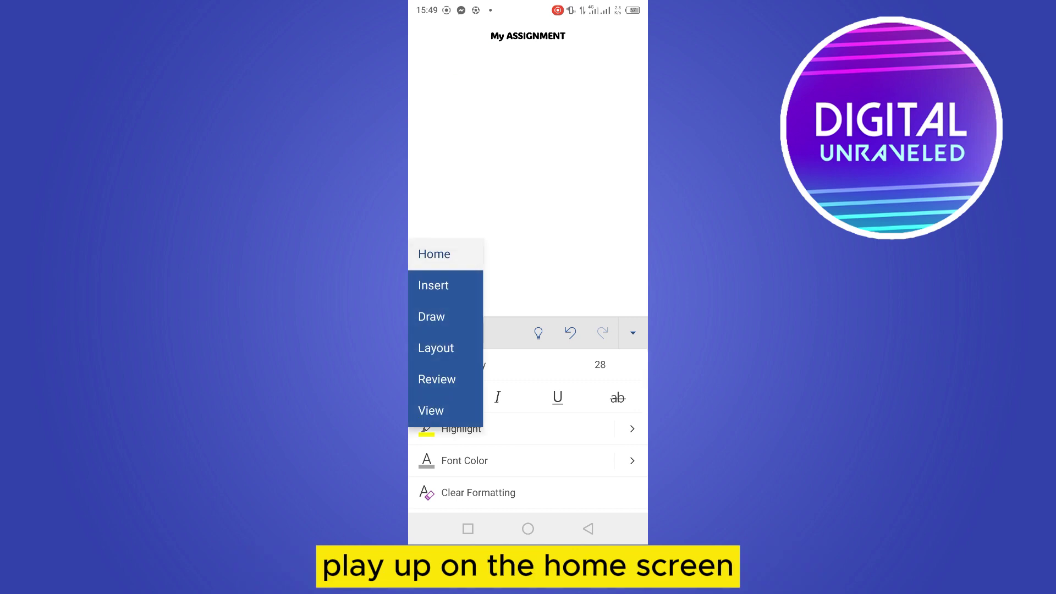
pyautogui.click(434, 285)
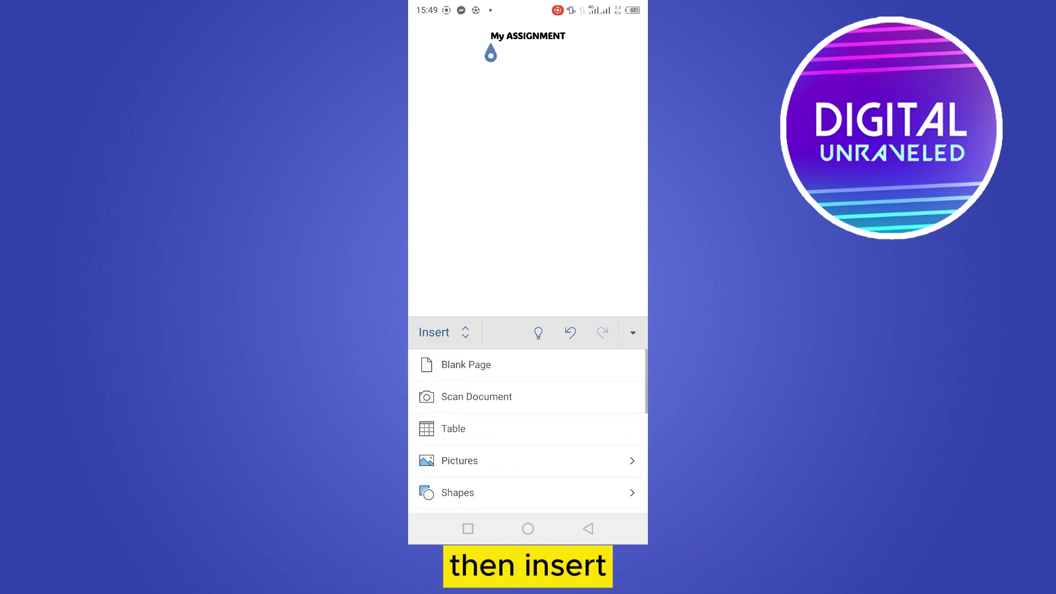
pyautogui.scroll(-1, 527, 428)
pyautogui.click(460, 418)
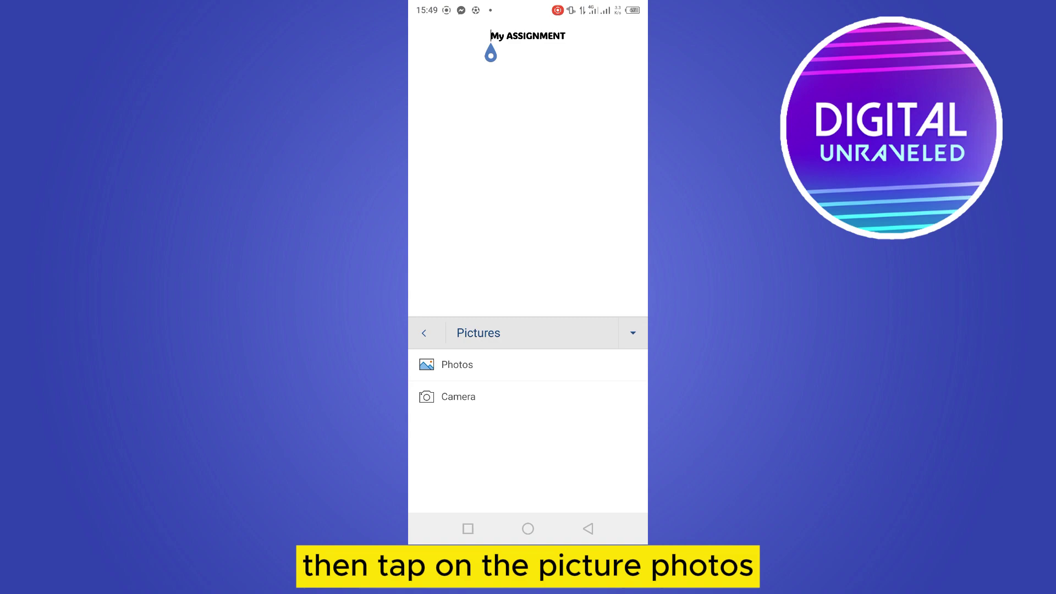
pyautogui.click(457, 365)
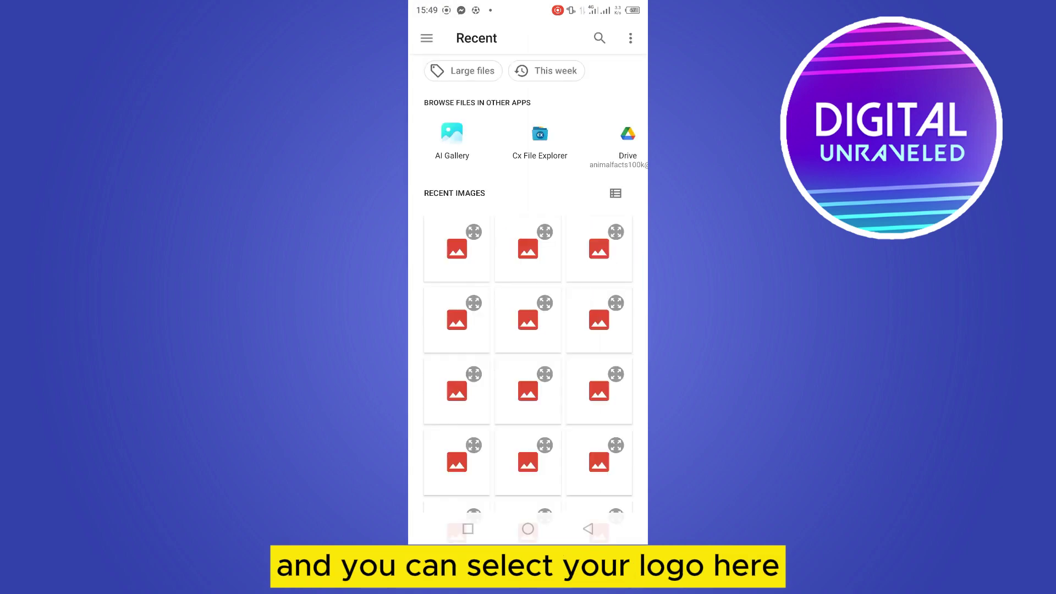
pyautogui.scroll(-10, 528, 329)
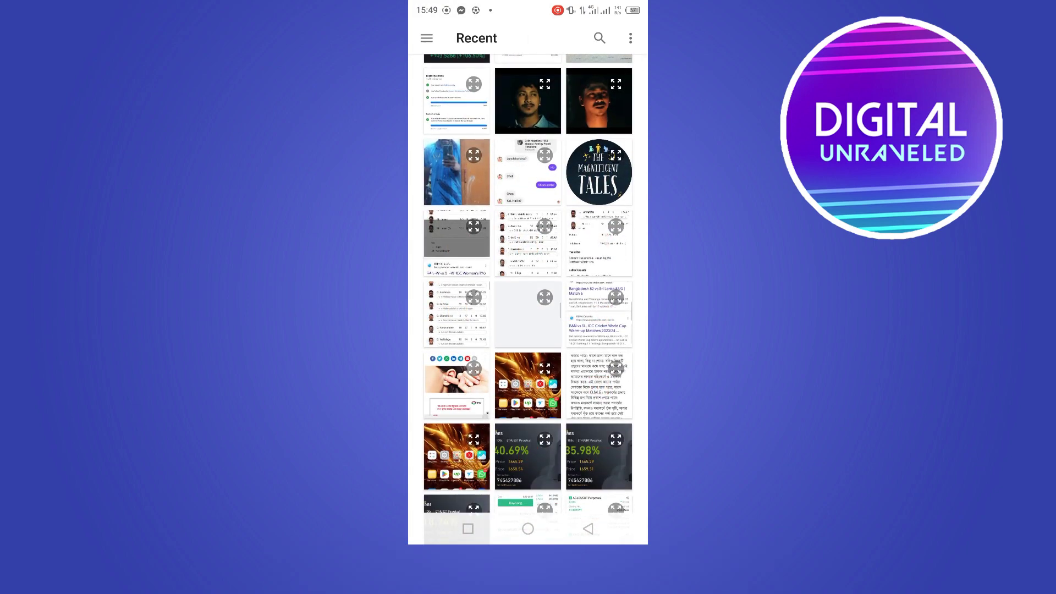
pyautogui.click(599, 172)
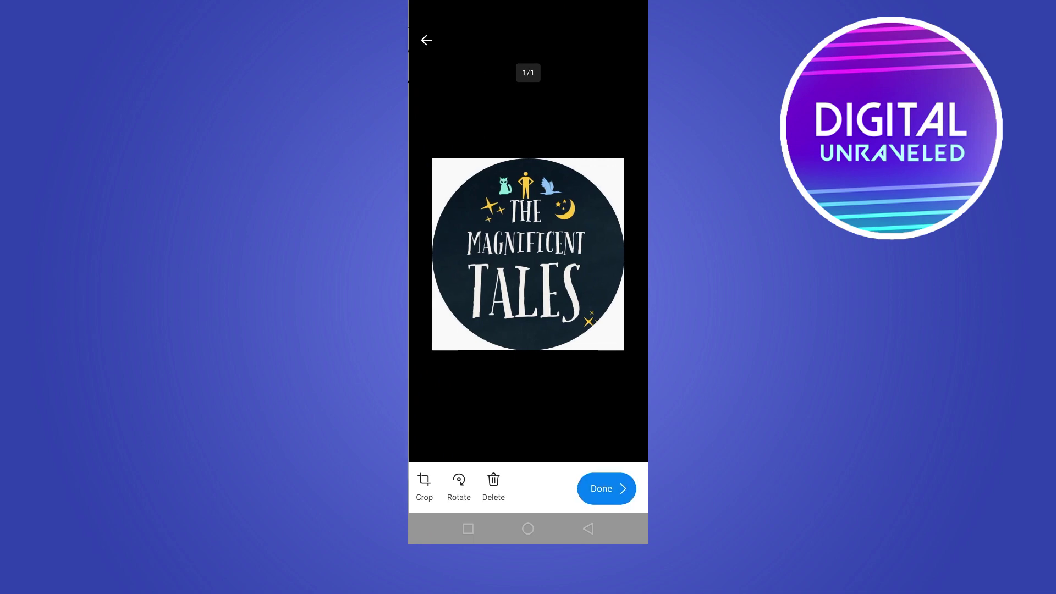
# - Insert The Magnificent Tales logo and shrink it to a small emblem above the title
pyautogui.click(606, 487)
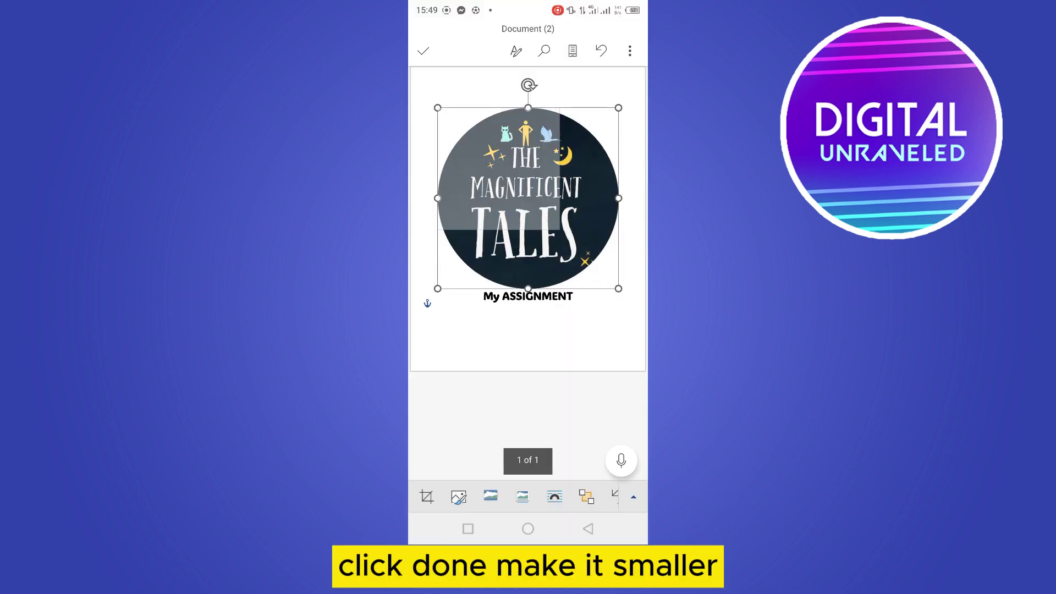
pyautogui.moveTo(618, 288)
pyautogui.mouseDown()
pyautogui.moveTo(475, 145)
pyautogui.moveTo(522, 120)
pyautogui.mouseUp()
pyautogui.click(572, 147)
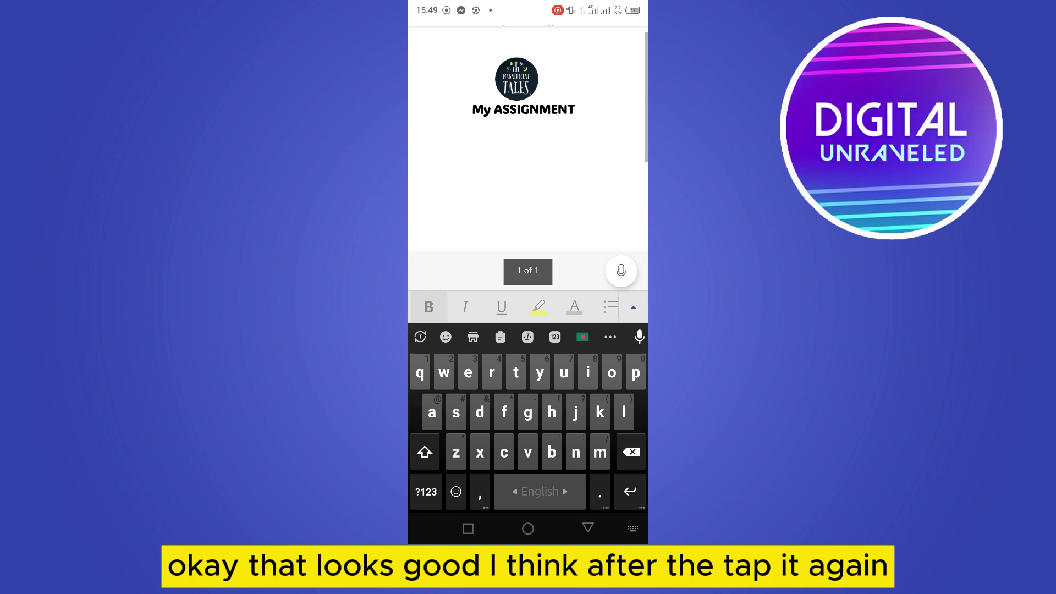
# - Insert a text box and turn its placeholder text into a bulleted list
pyautogui.click(633, 306)
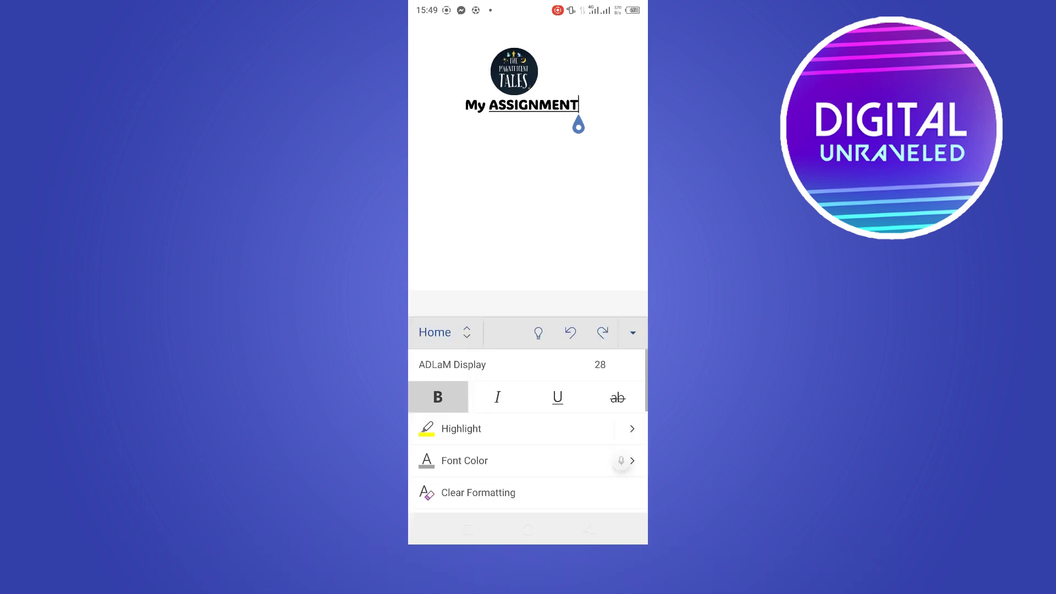
pyautogui.click(442, 332)
pyautogui.click(434, 283)
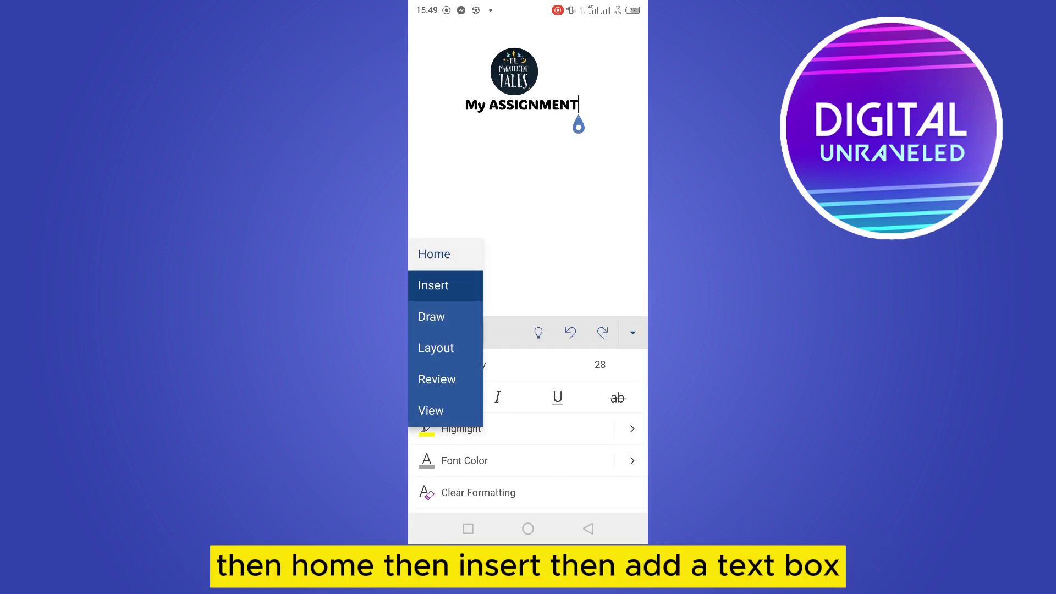
pyautogui.scroll(-2, 528, 429)
pyautogui.scroll(-1, 528, 429)
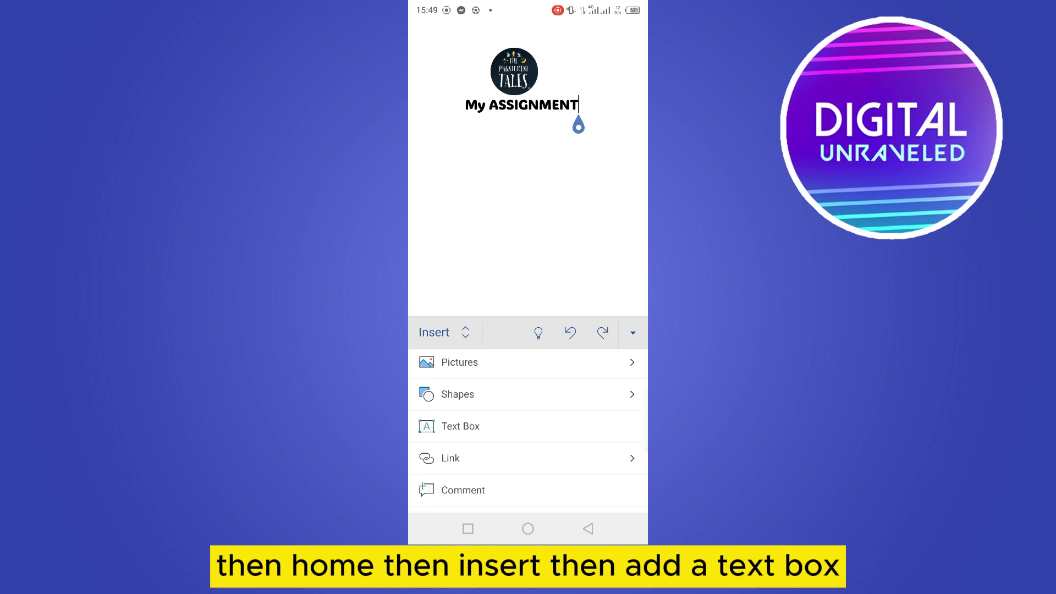
pyautogui.click(460, 427)
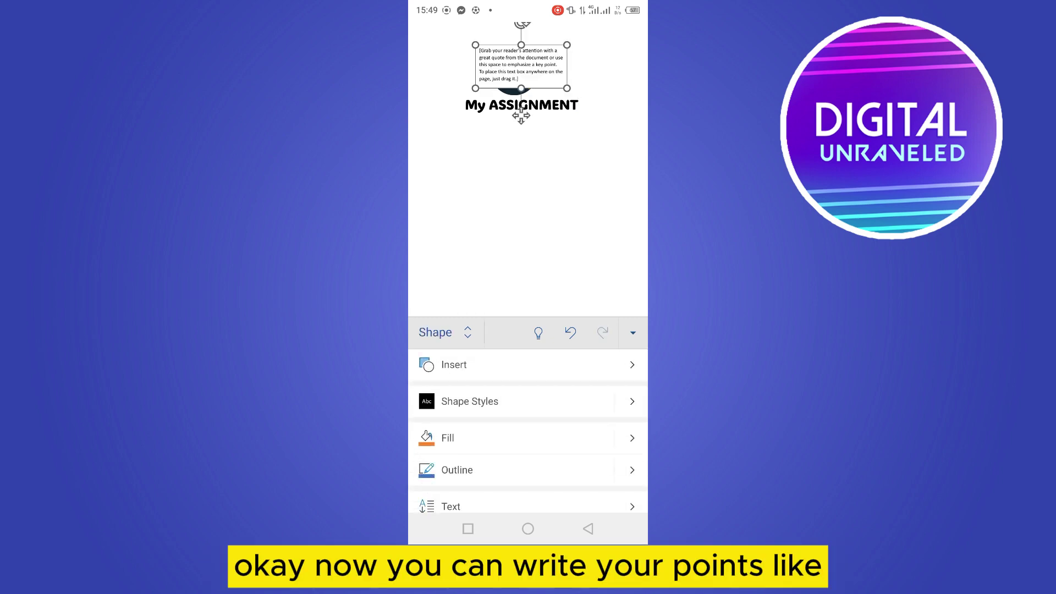
pyautogui.click(520, 64)
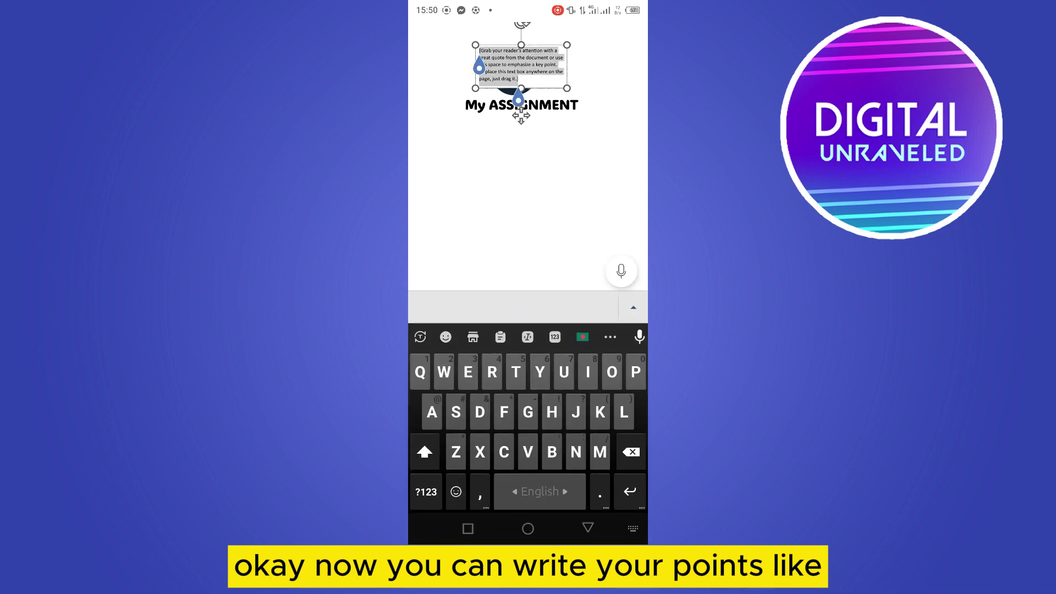
pyautogui.click(611, 307)
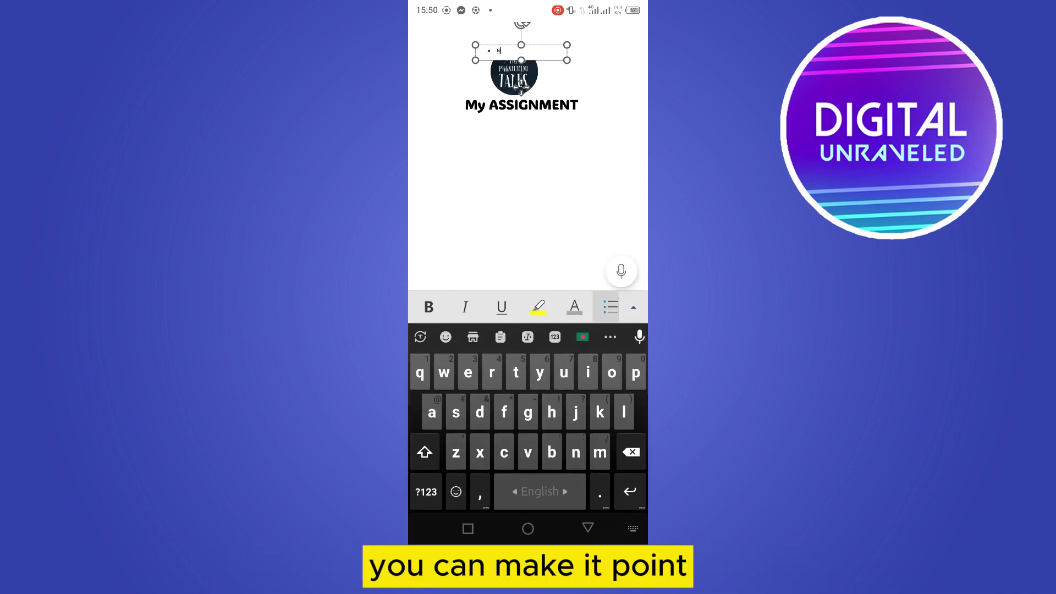
# - Type the bullets Name, Id no, Subject and Section in the text box
pyautogui.hscroll(2, 528, 306)
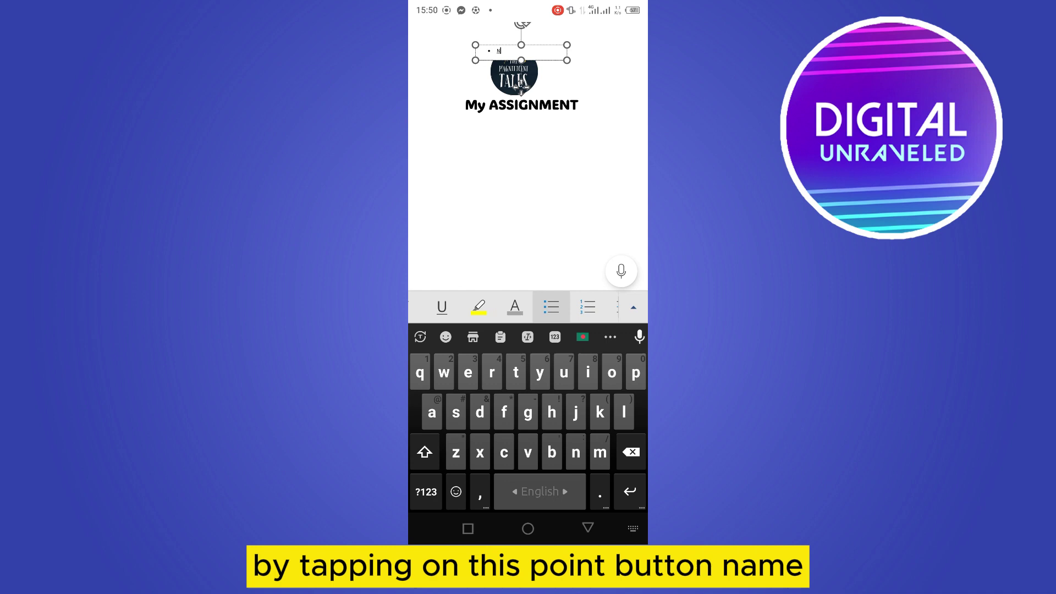
pyautogui.write('ame')
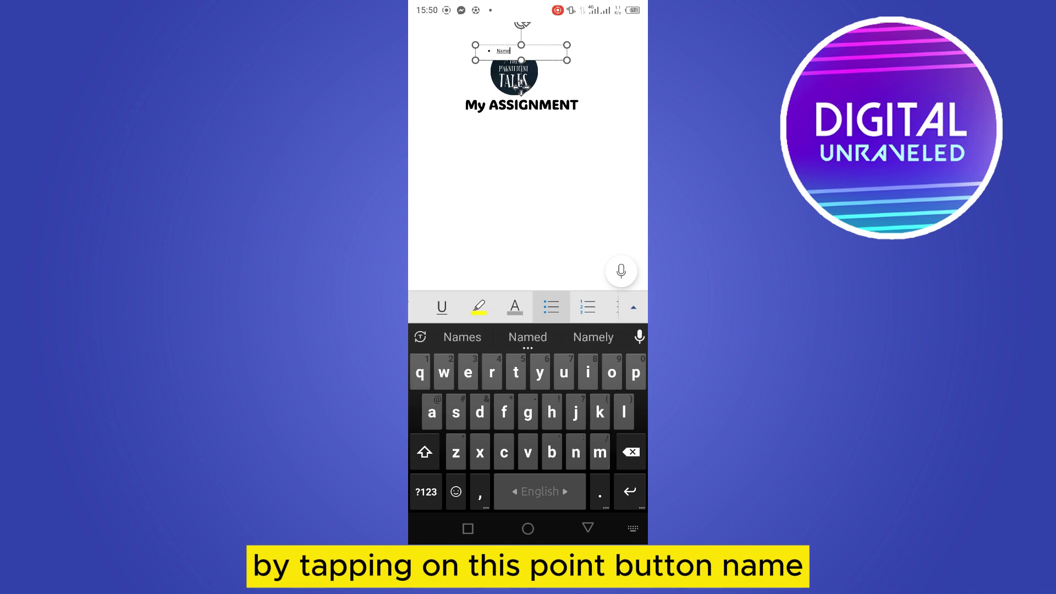
pyautogui.press('Return')
pyautogui.write('d no')
pyautogui.press('Return')
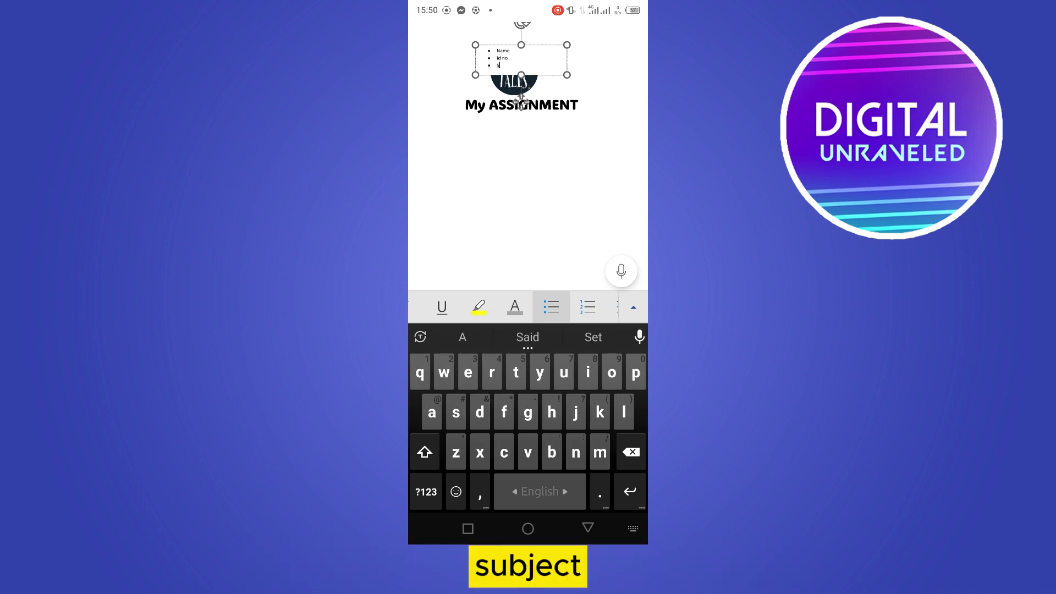
pyautogui.write('Subject')
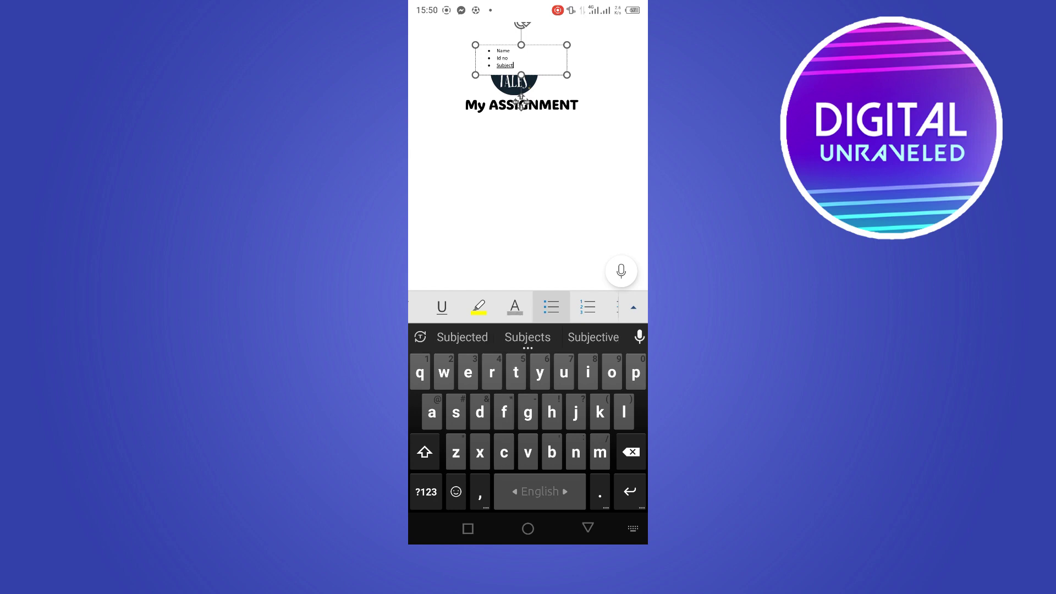
pyautogui.press('Return')
pyautogui.write('Sect')
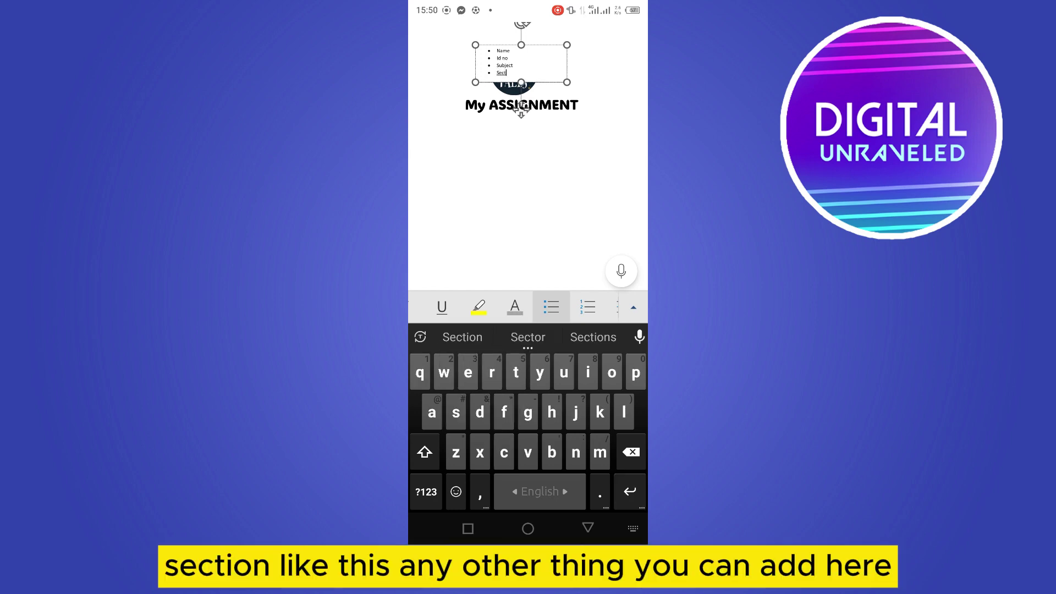
pyautogui.write('ion')
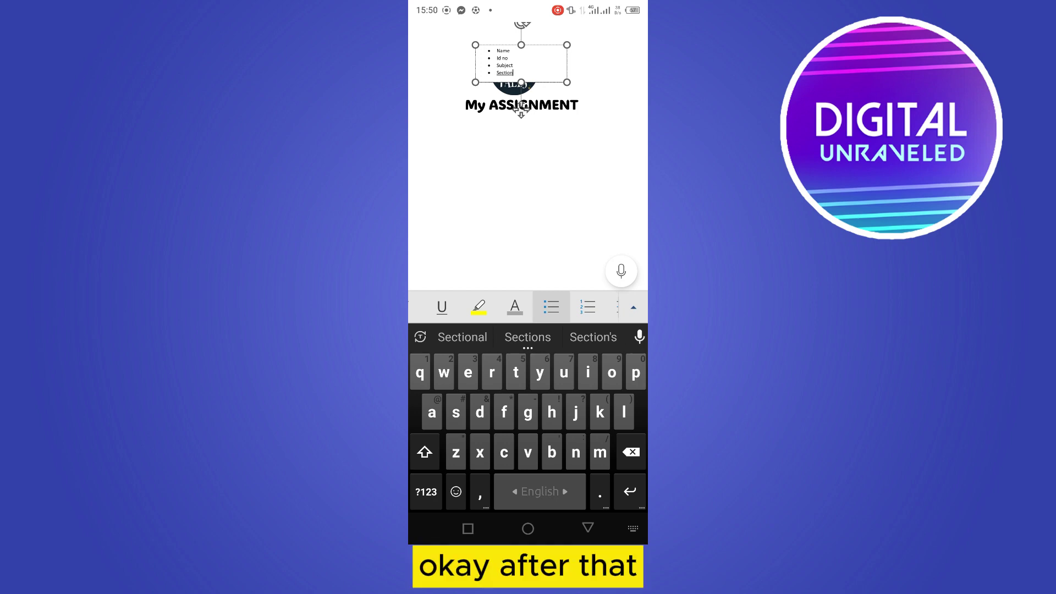
pyautogui.click(632, 307)
pyautogui.scroll(-2, 528, 429)
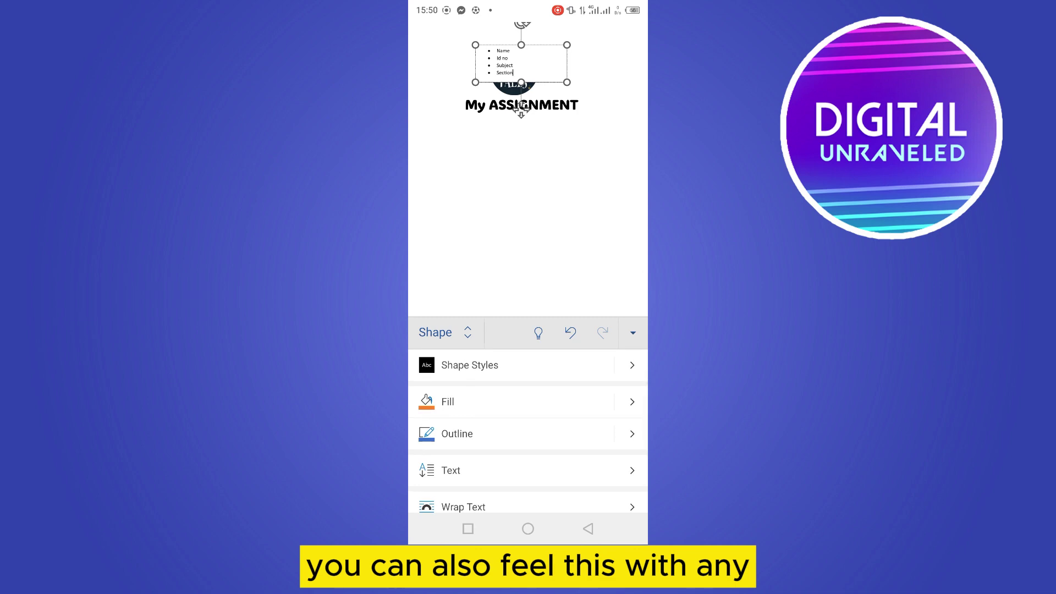
# - Make the Name, Id no, Subject, Section list bold and orange
pyautogui.scroll(1, 528, 418)
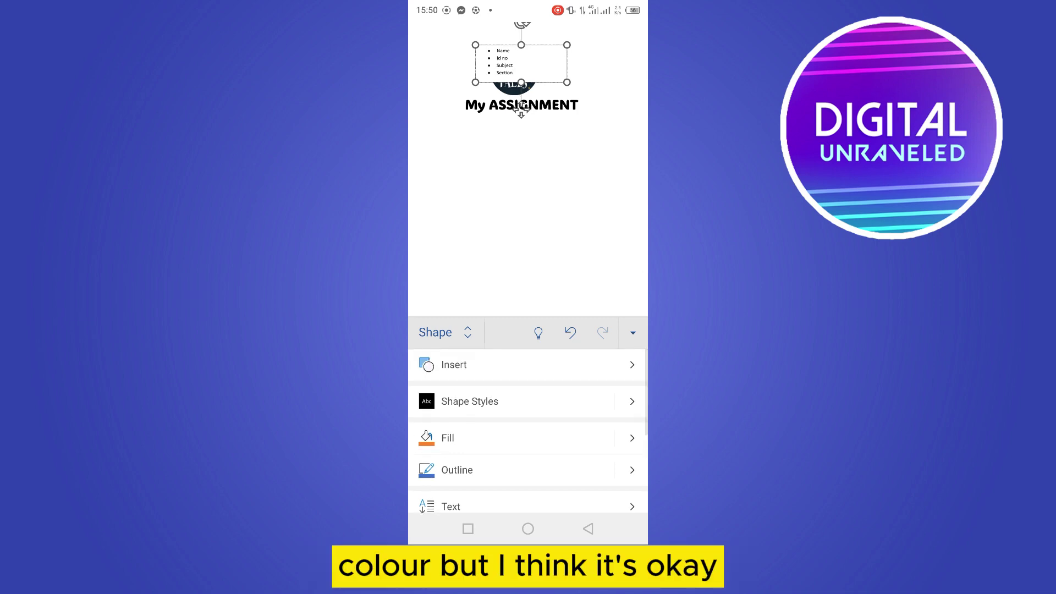
pyautogui.scroll(-2, 528, 429)
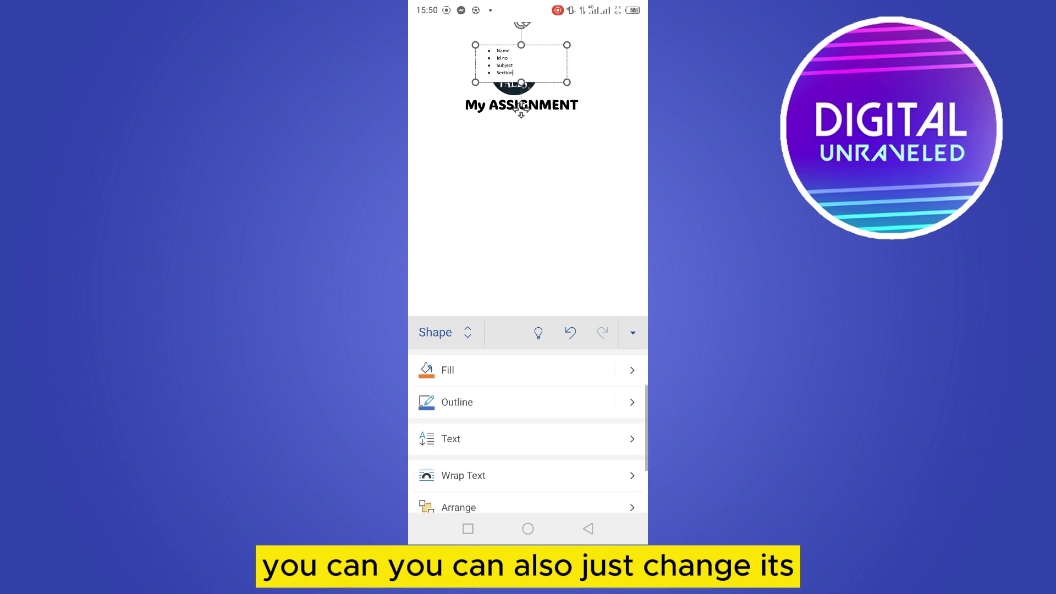
pyautogui.scroll(1, 528, 429)
pyautogui.scroll(2, 528, 429)
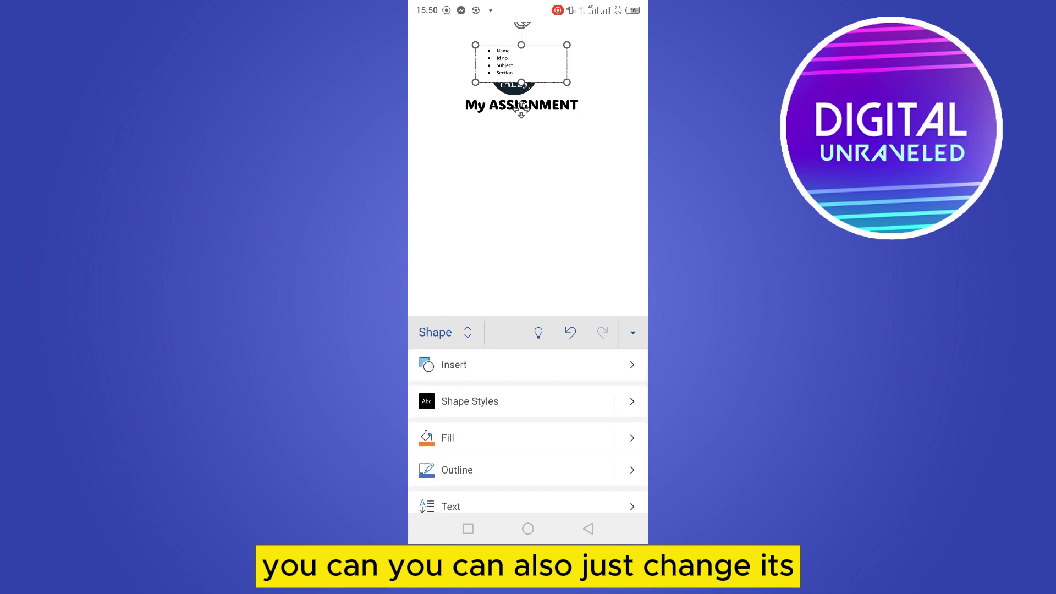
pyautogui.doubleClick(504, 70)
pyautogui.press('Escape')
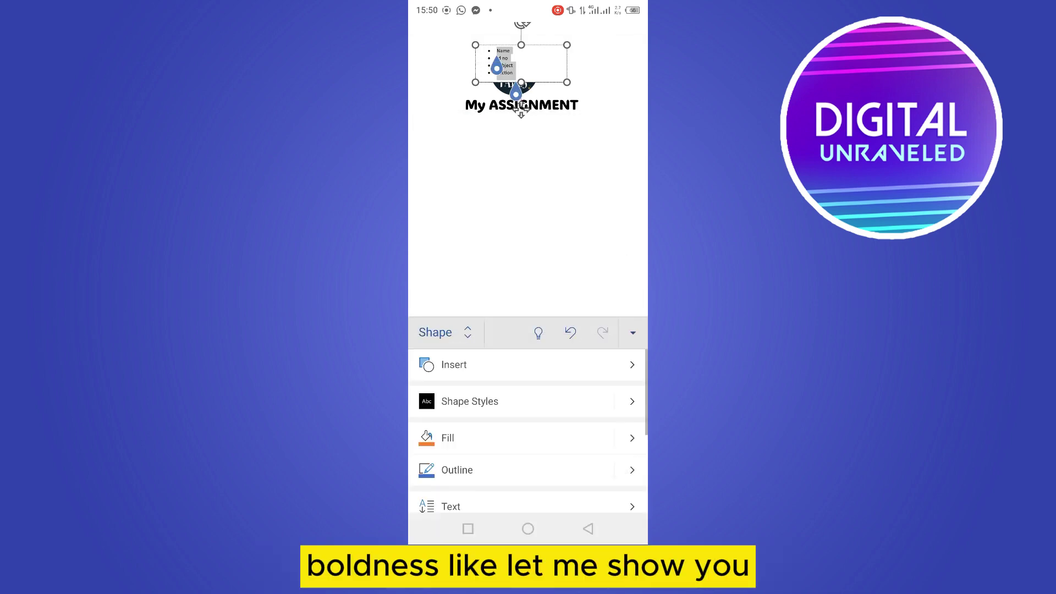
pyautogui.scroll(-3, 527, 429)
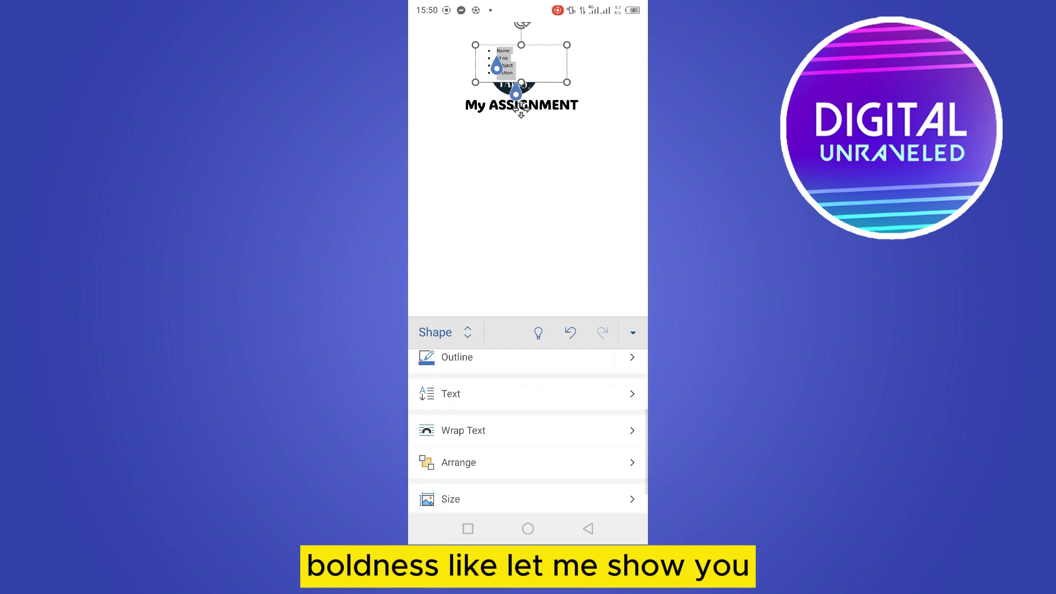
pyautogui.click(451, 392)
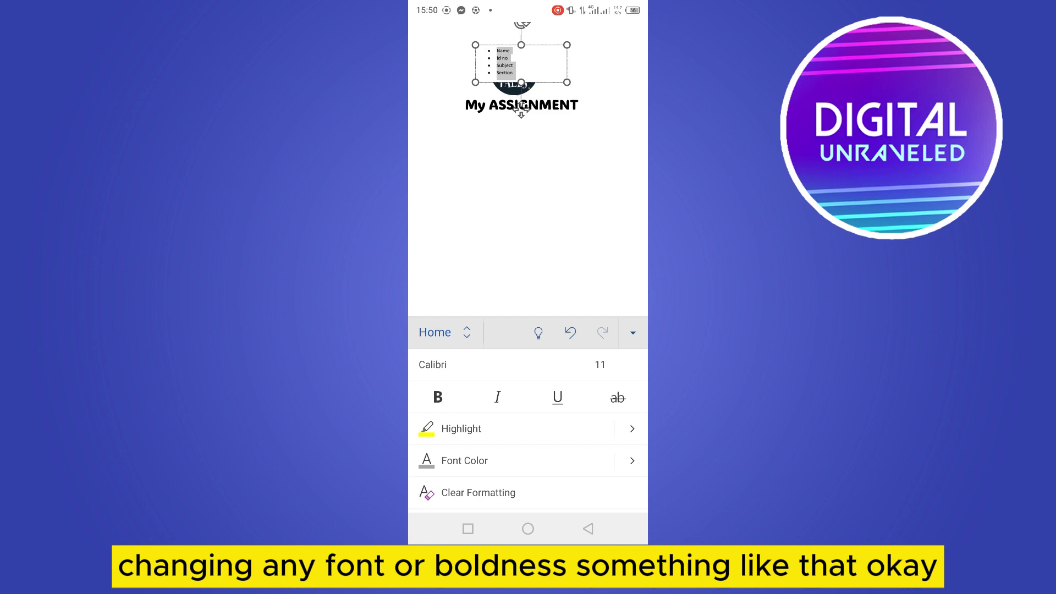
pyautogui.click(437, 397)
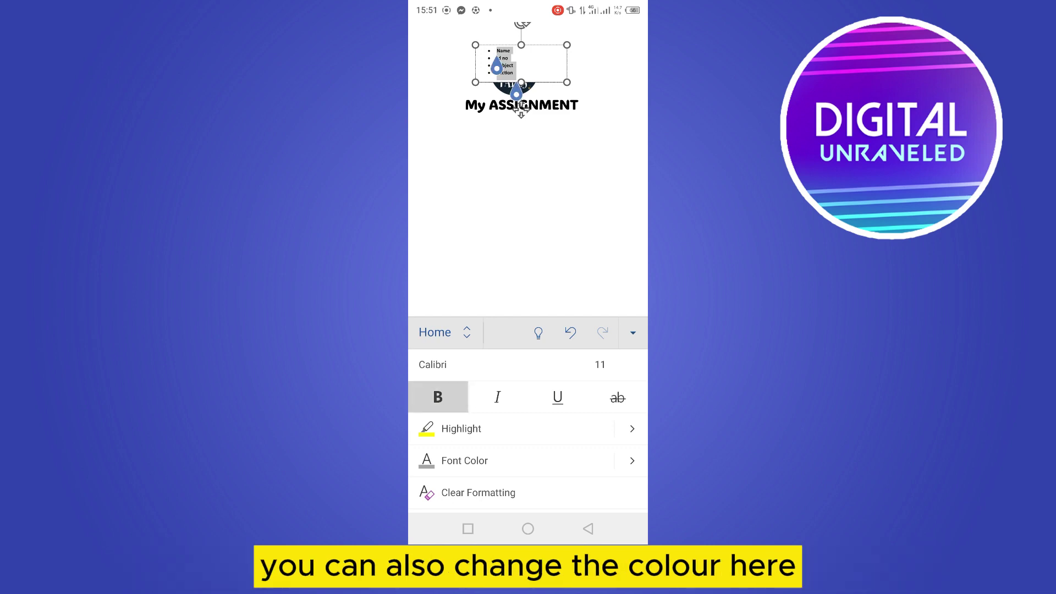
pyautogui.scroll(-3, 528, 426)
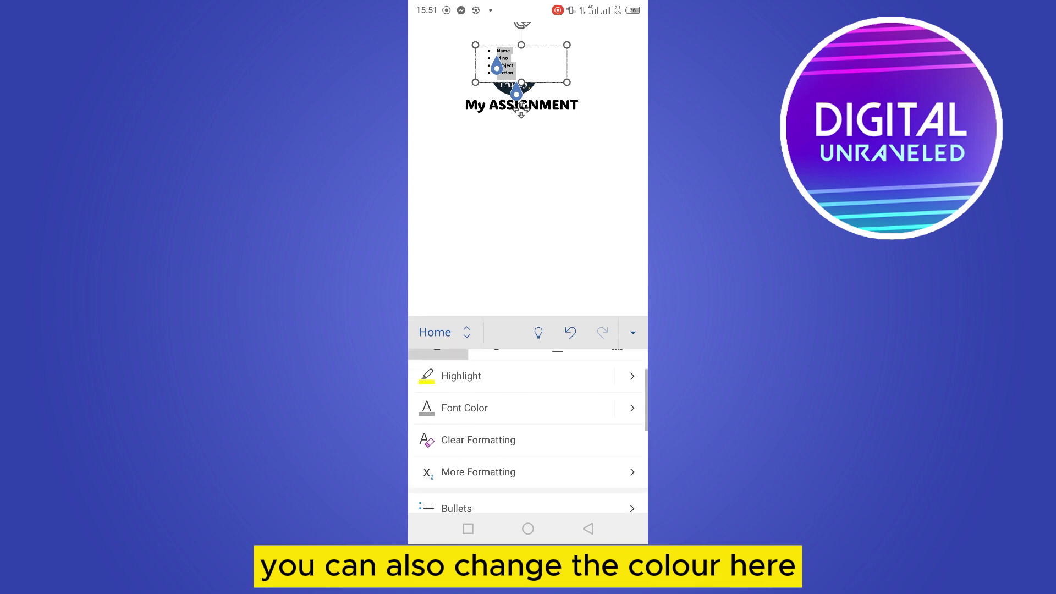
pyautogui.click(465, 394)
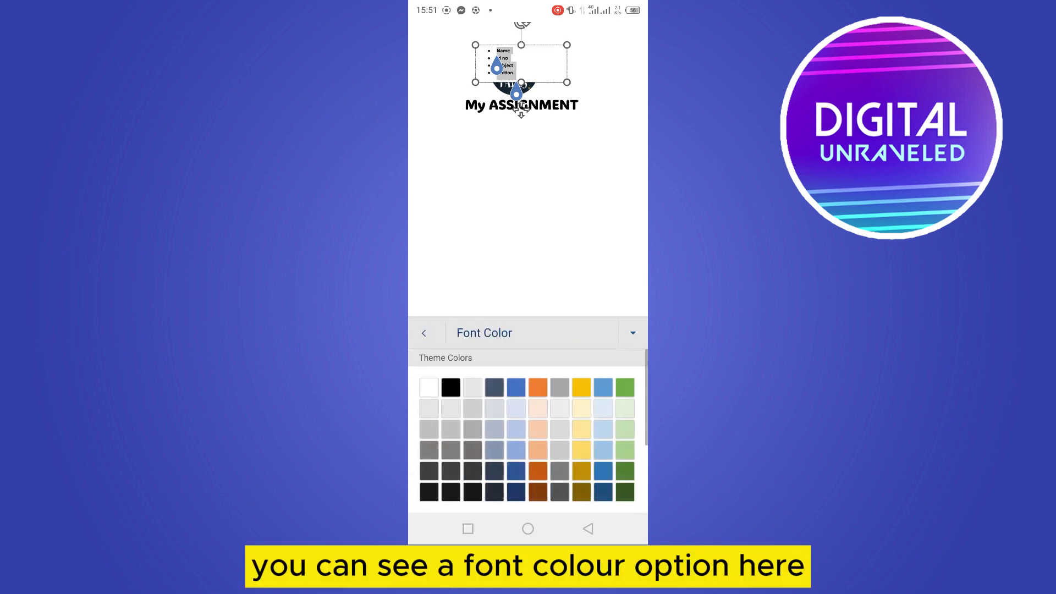
pyautogui.click(537, 387)
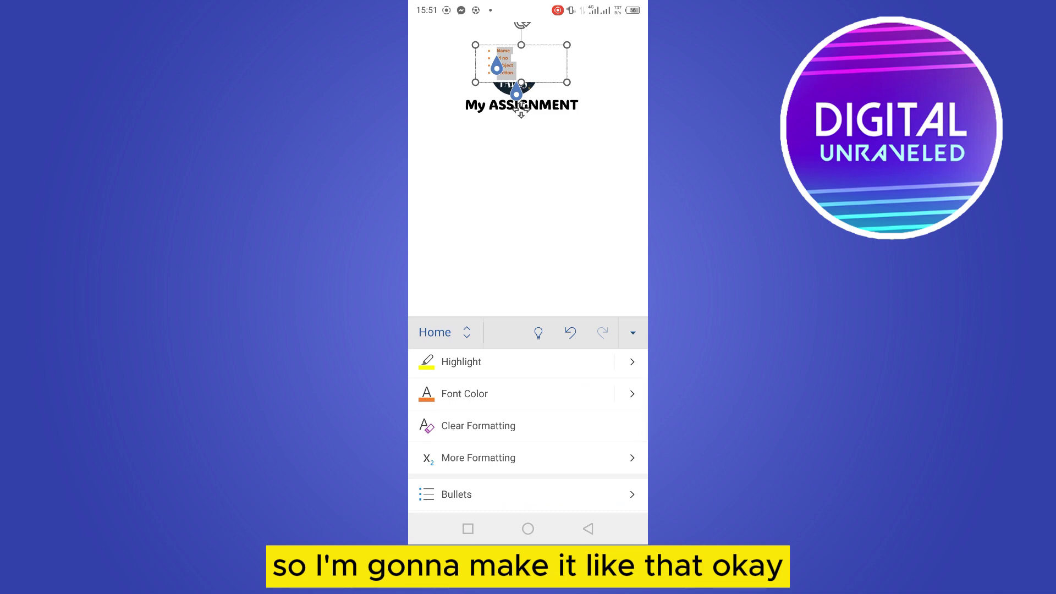
# - Move the details text box down below the title
pyautogui.moveTo(566, 82); pyautogui.dragTo(572, 95)
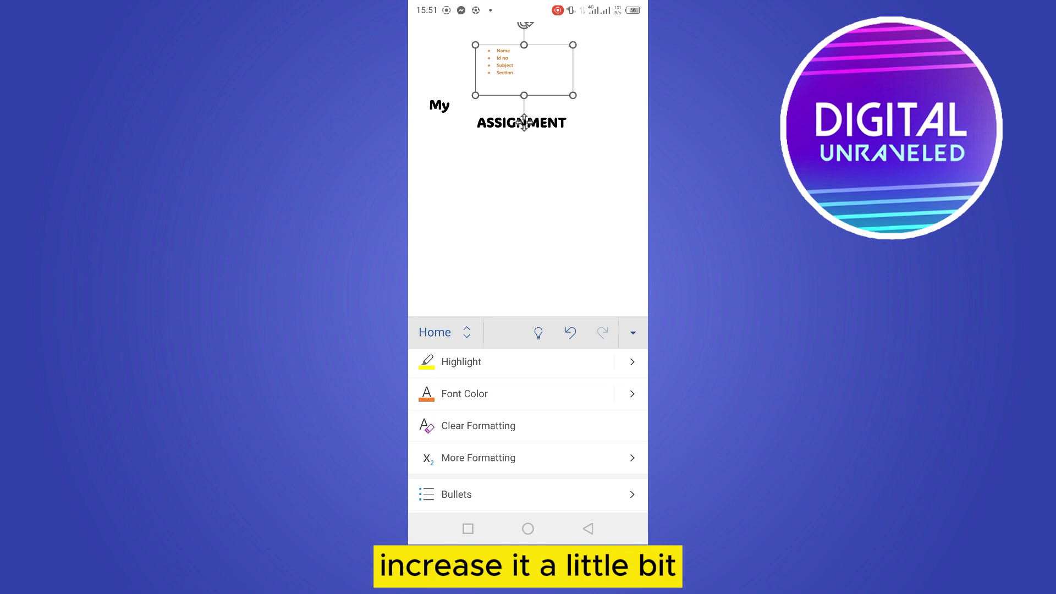
pyautogui.click(570, 333)
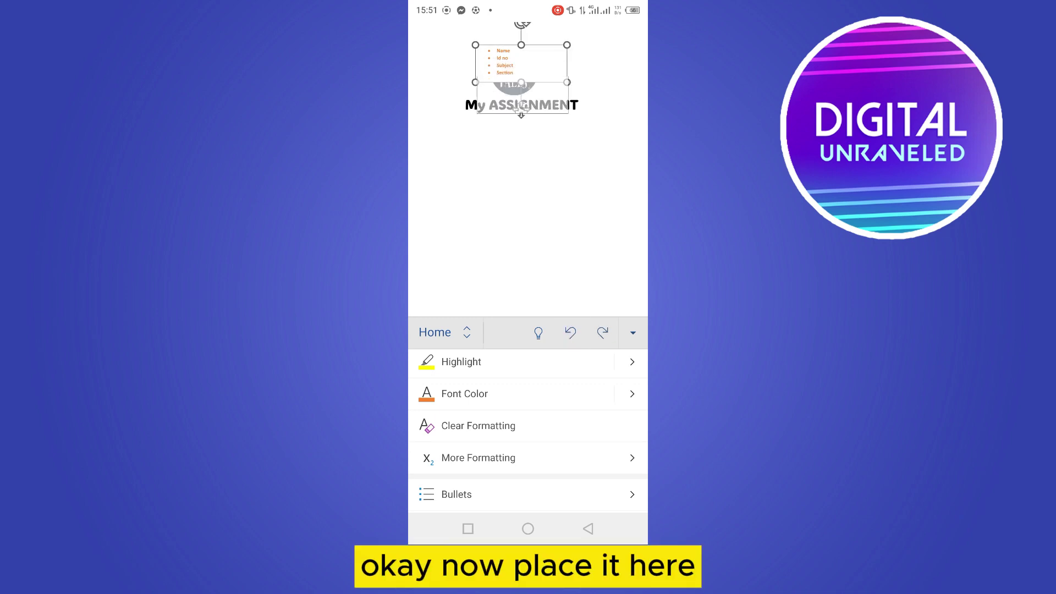
pyautogui.moveTo(522, 97)
pyautogui.mouseDown()
pyautogui.moveTo(512, 165)
pyautogui.moveTo(479, 170)
pyautogui.mouseUp()
# - Set the details text to size 16 and enlarge its box to fit
pyautogui.scroll(2, 528, 429)
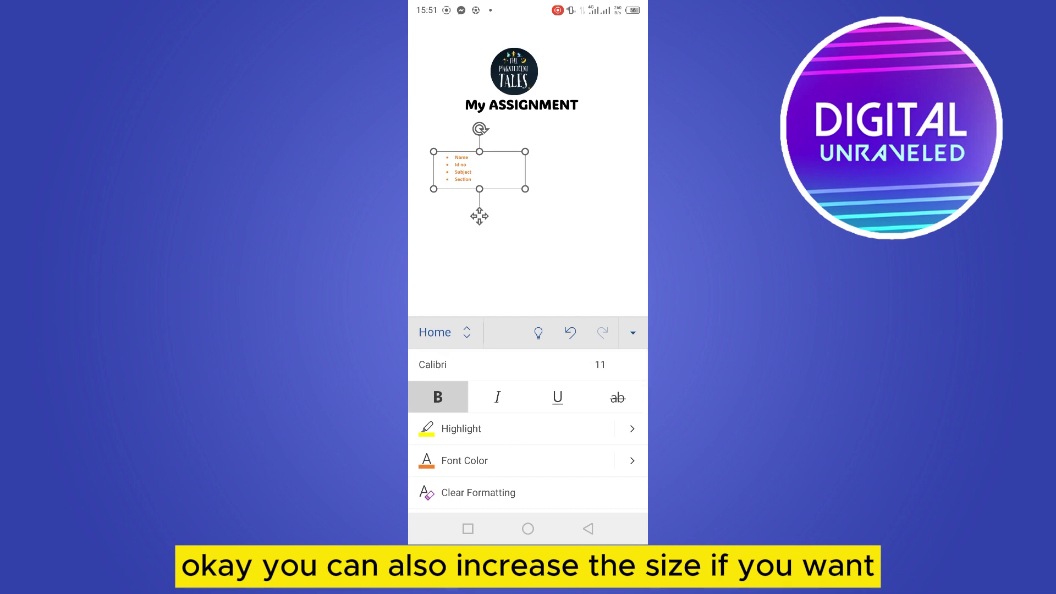
pyautogui.scroll(-2, 528, 429)
pyautogui.scroll(2, 528, 428)
pyautogui.click(600, 365)
pyautogui.scroll(-1, 527, 440)
pyautogui.click(440, 492)
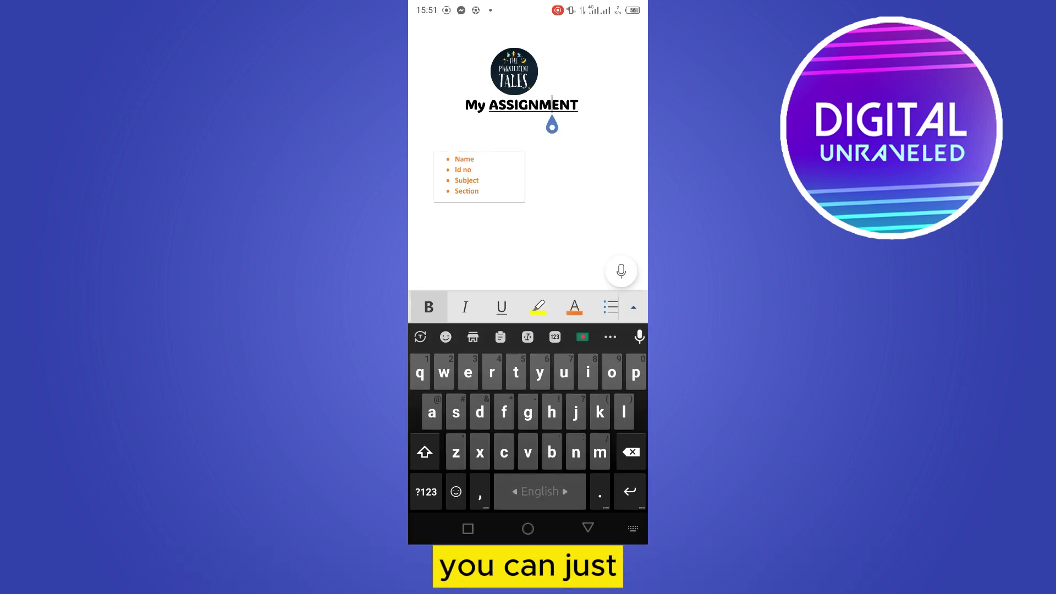
pyautogui.moveTo(530, 224); pyautogui.dragTo(577, 257)
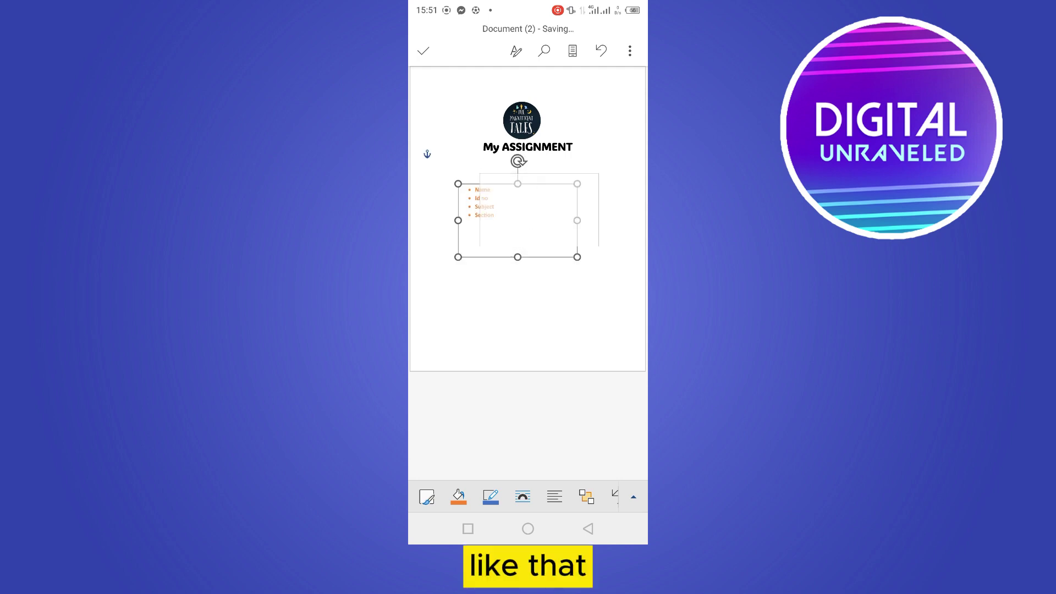
# - Insert a new text box and replace its placeholder with 'Teacher'
pyautogui.click(433, 285)
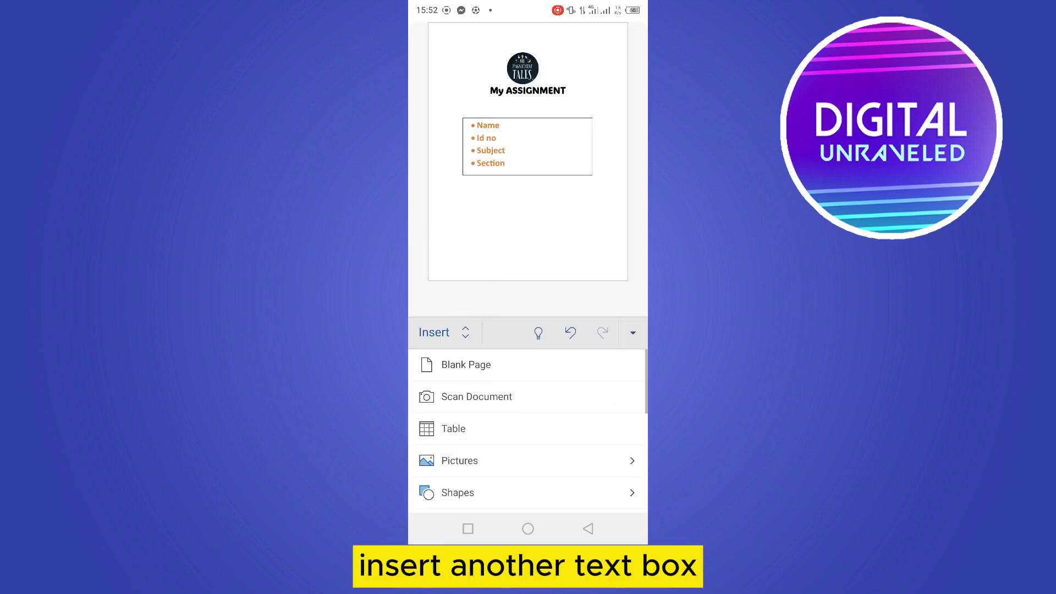
pyautogui.scroll(-2, 528, 429)
pyautogui.click(448, 443)
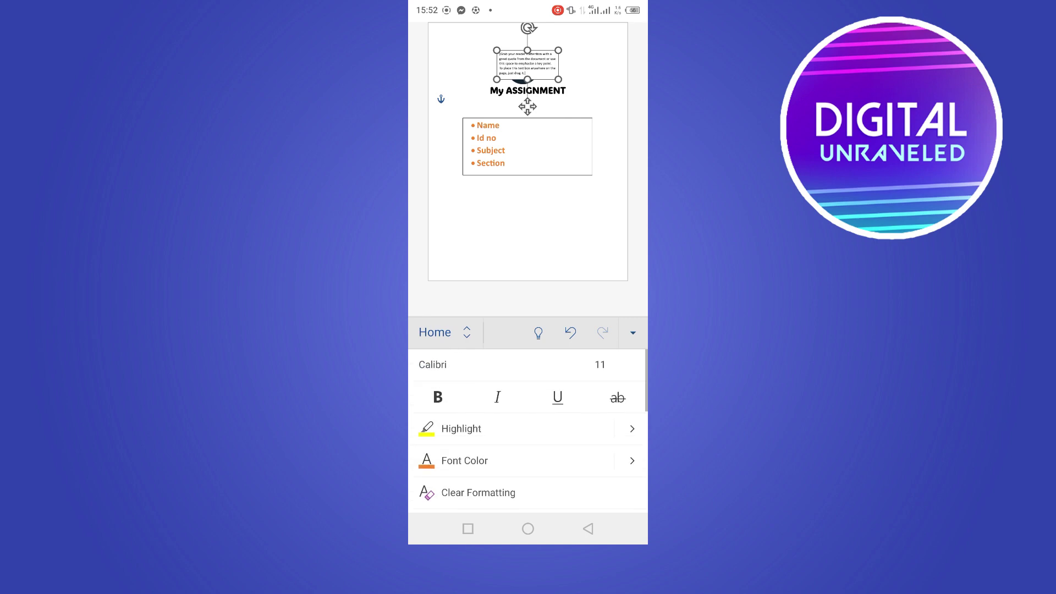
pyautogui.click(527, 64)
pyautogui.press('BackSpace')
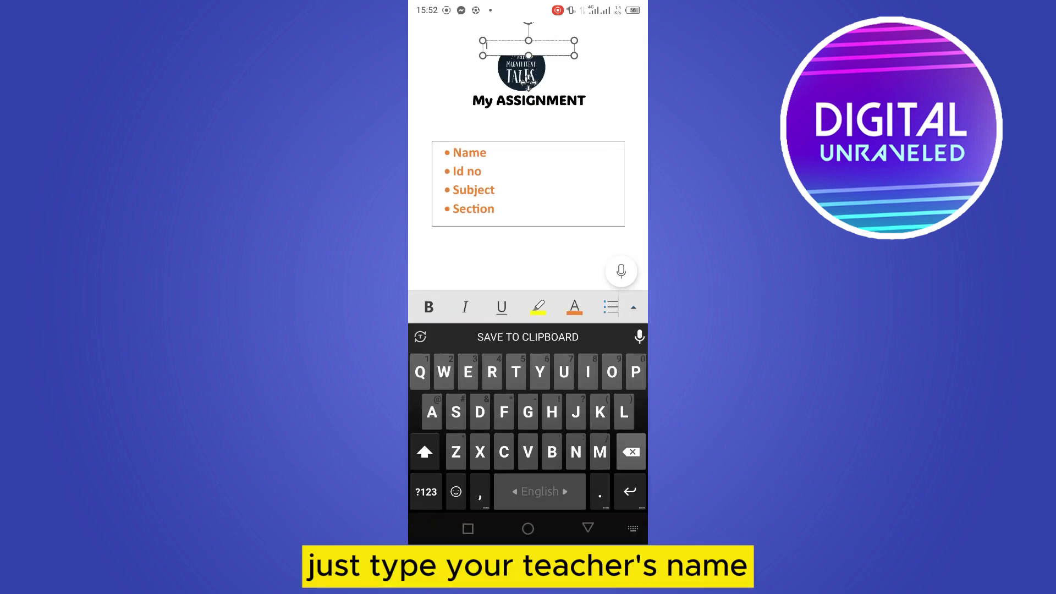
pyautogui.write('Teacher')
pyautogui.click(633, 308)
# - Make 'Teacher' bold and move its box below the details list
pyautogui.click(443, 332)
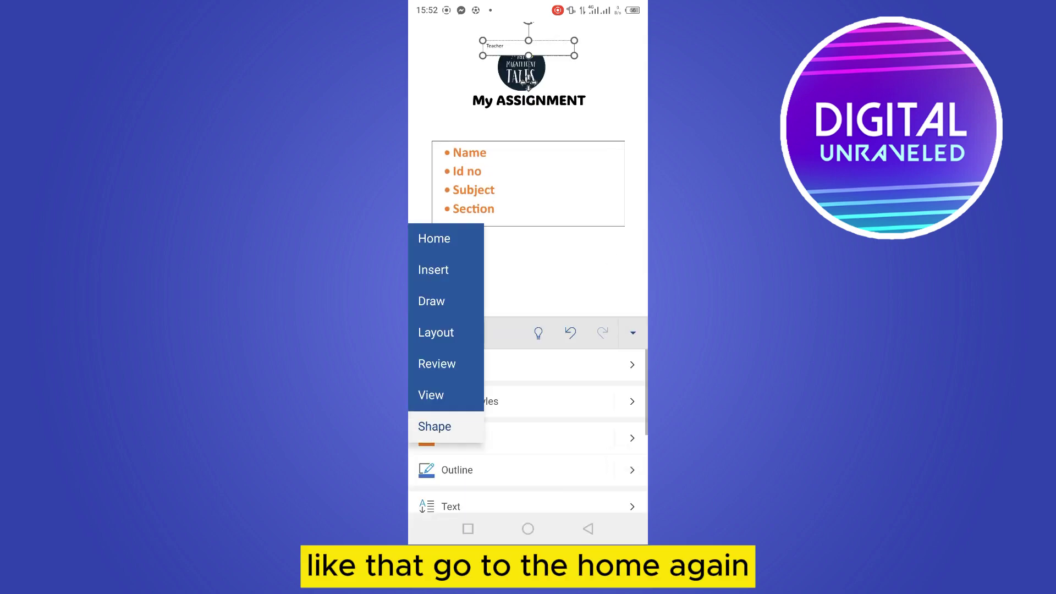
pyautogui.click(433, 239)
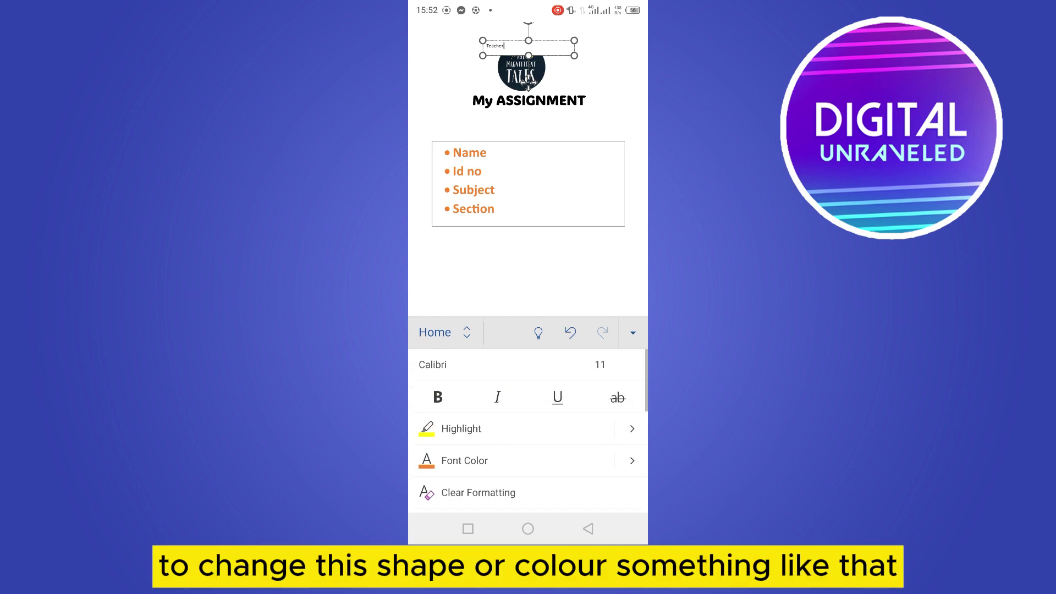
pyautogui.click(437, 396)
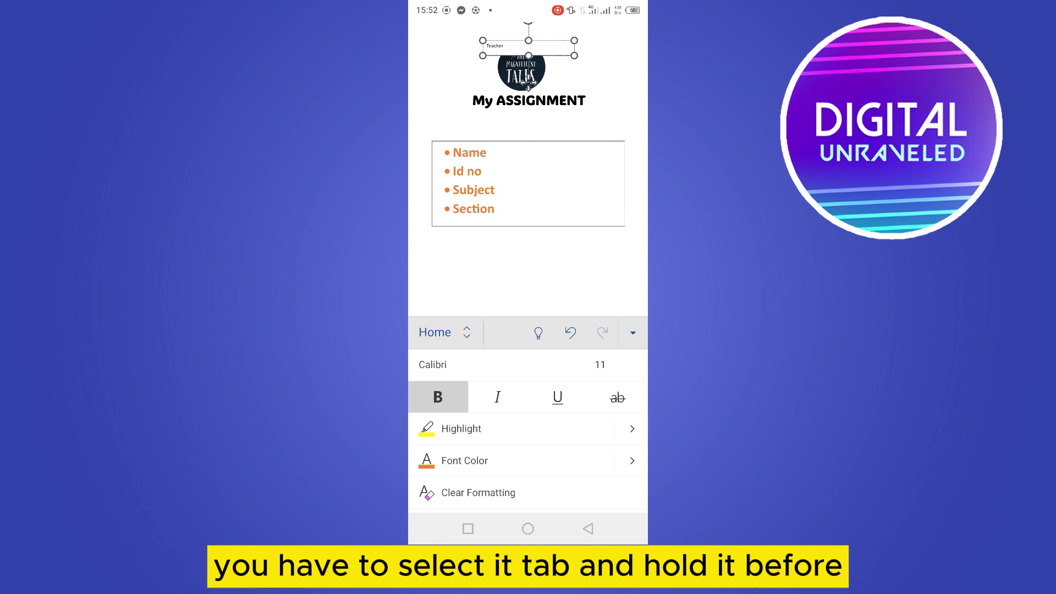
pyautogui.click(528, 48)
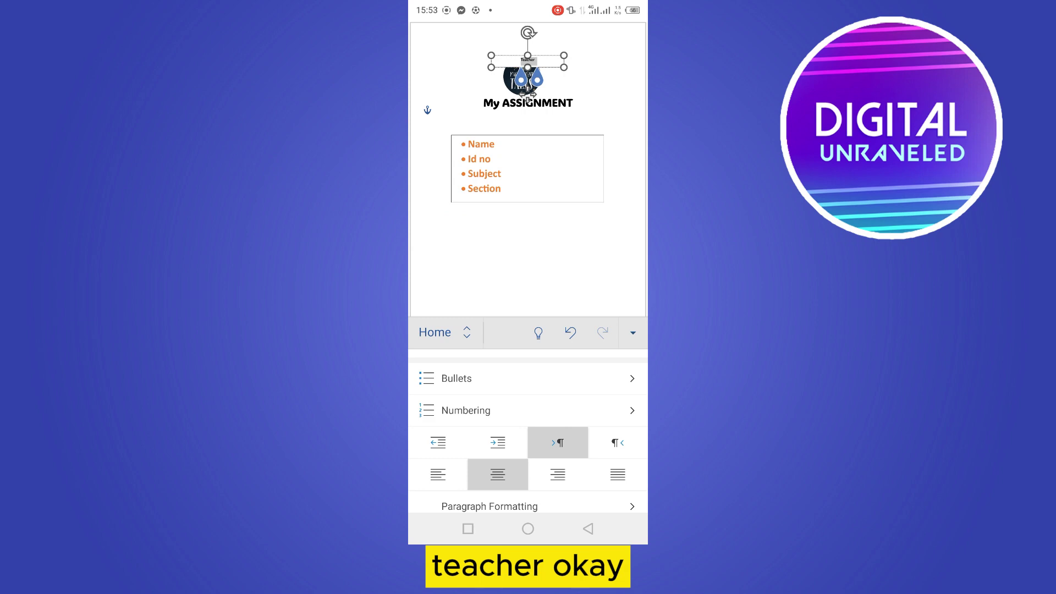
pyautogui.click(573, 103)
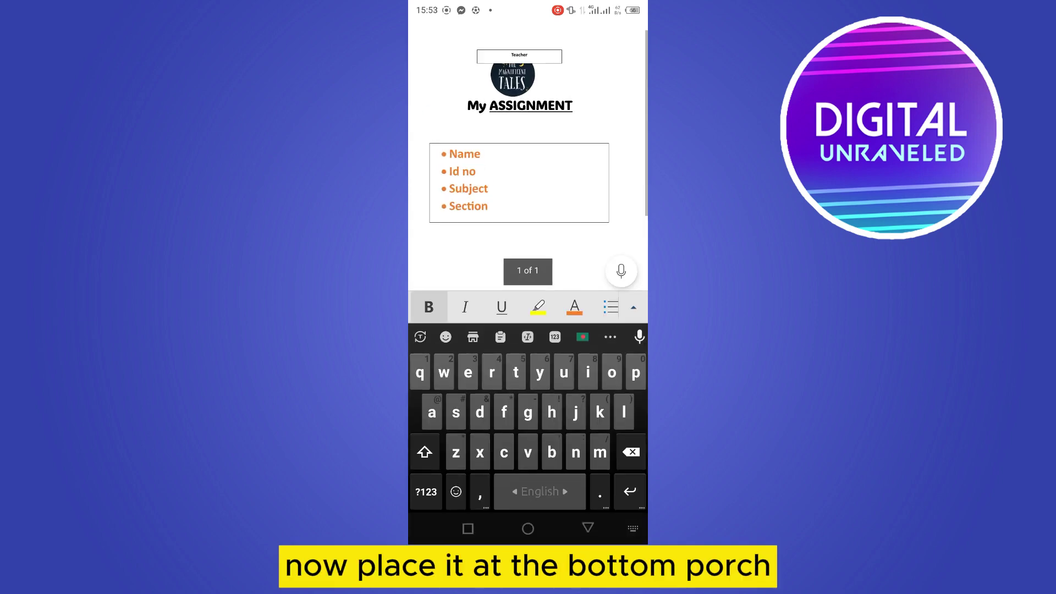
pyautogui.moveTo(514, 102); pyautogui.dragTo(561, 302)
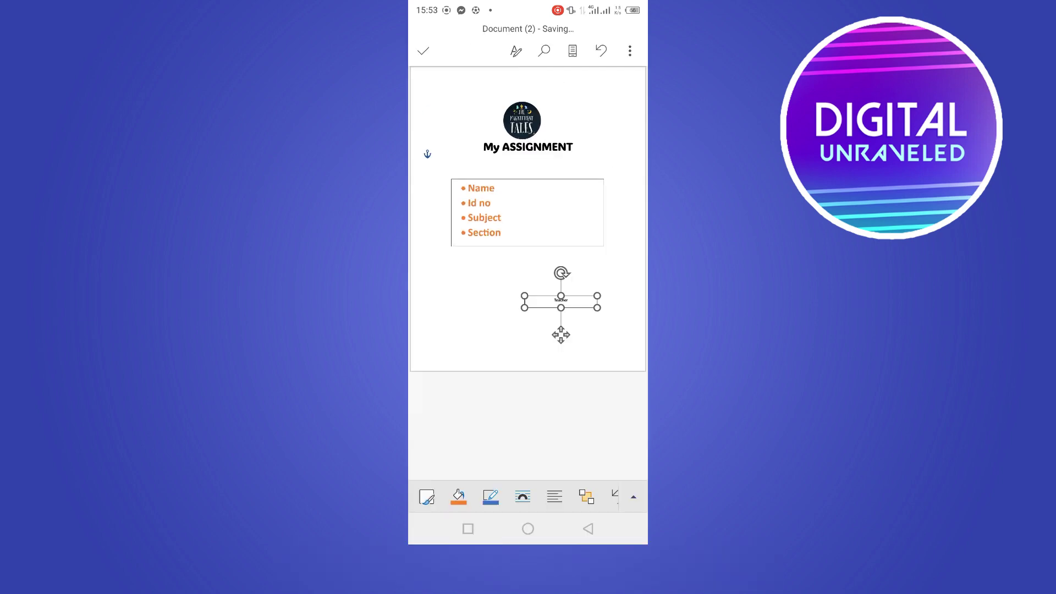
pyautogui.click(484, 264)
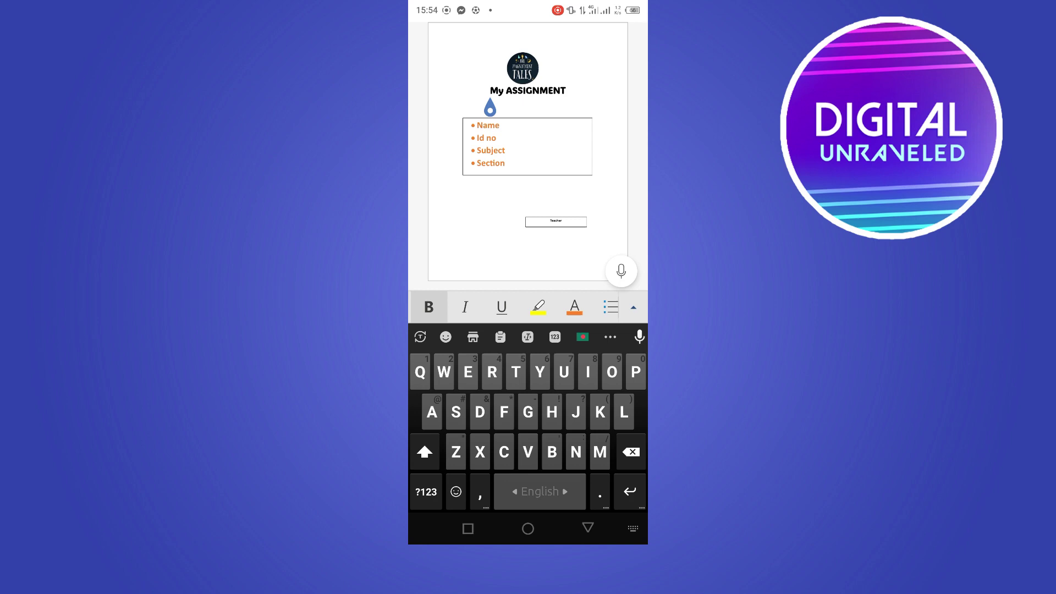
# - Insert another text box and set its wrapping to Behind Text
pyautogui.click(632, 307)
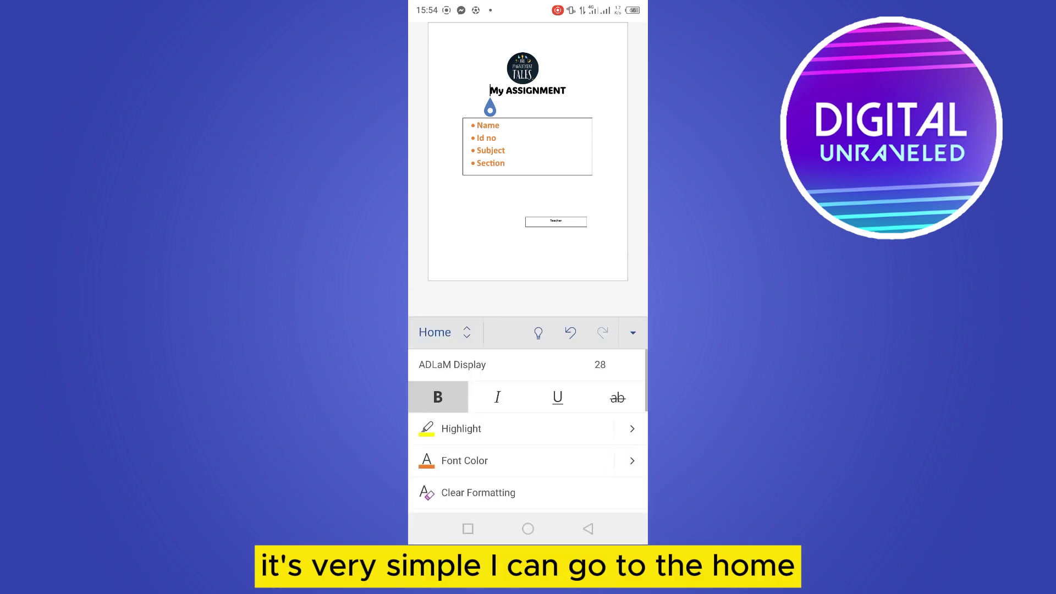
pyautogui.click(431, 333)
pyautogui.click(434, 284)
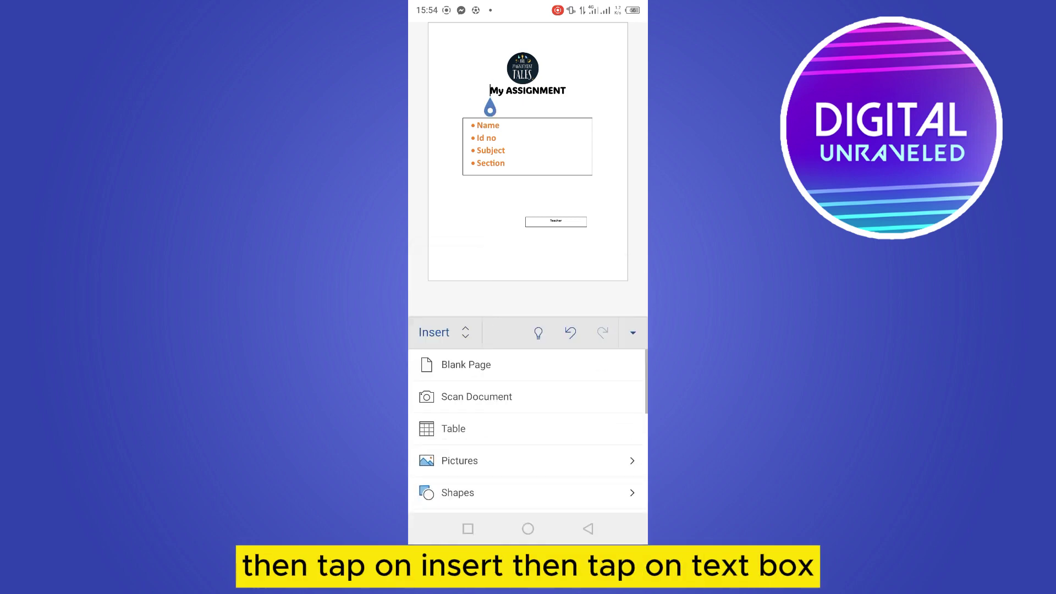
pyautogui.scroll(-3, 528, 429)
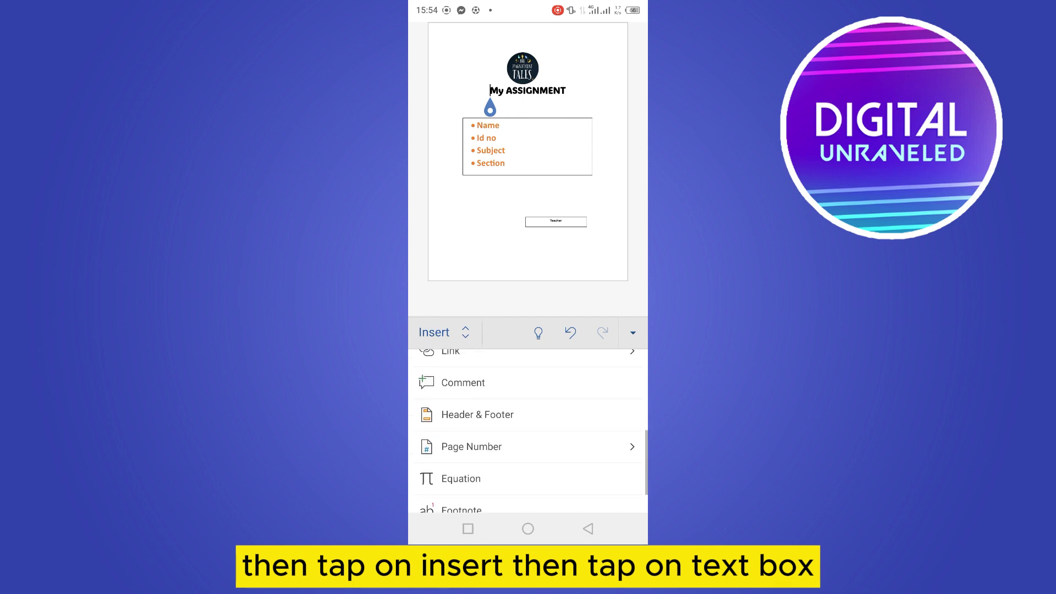
pyautogui.scroll(5, 528, 428)
pyautogui.scroll(-1, 528, 429)
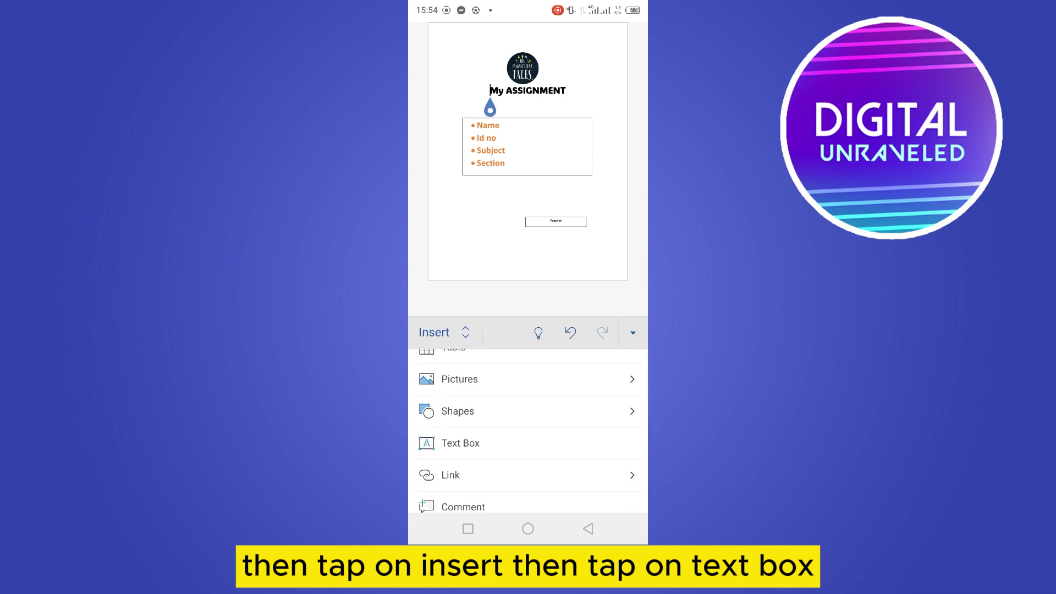
pyautogui.click(460, 443)
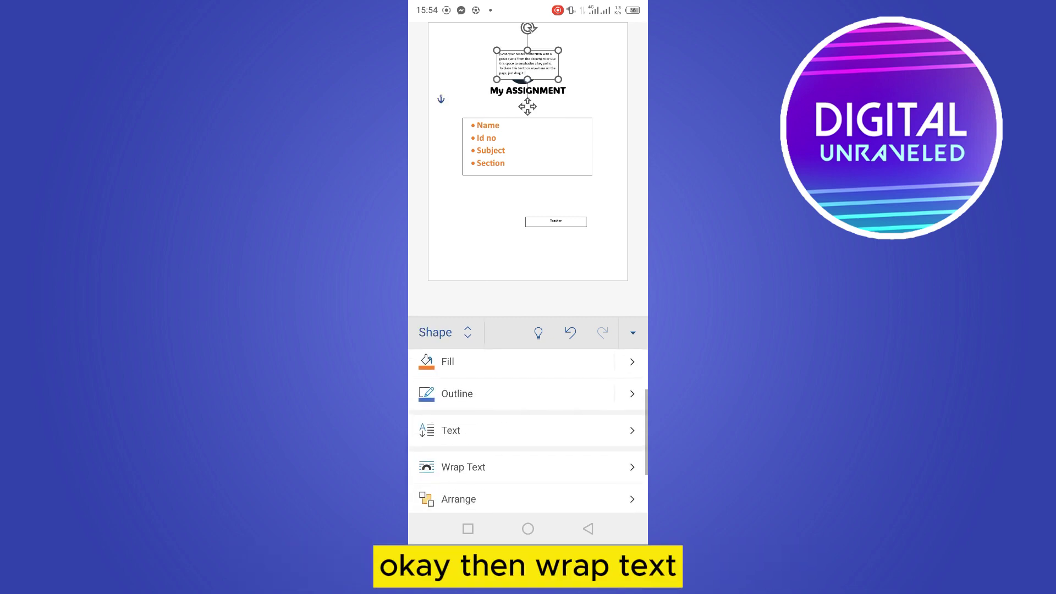
pyautogui.click(463, 467)
pyautogui.scroll(-2, 528, 429)
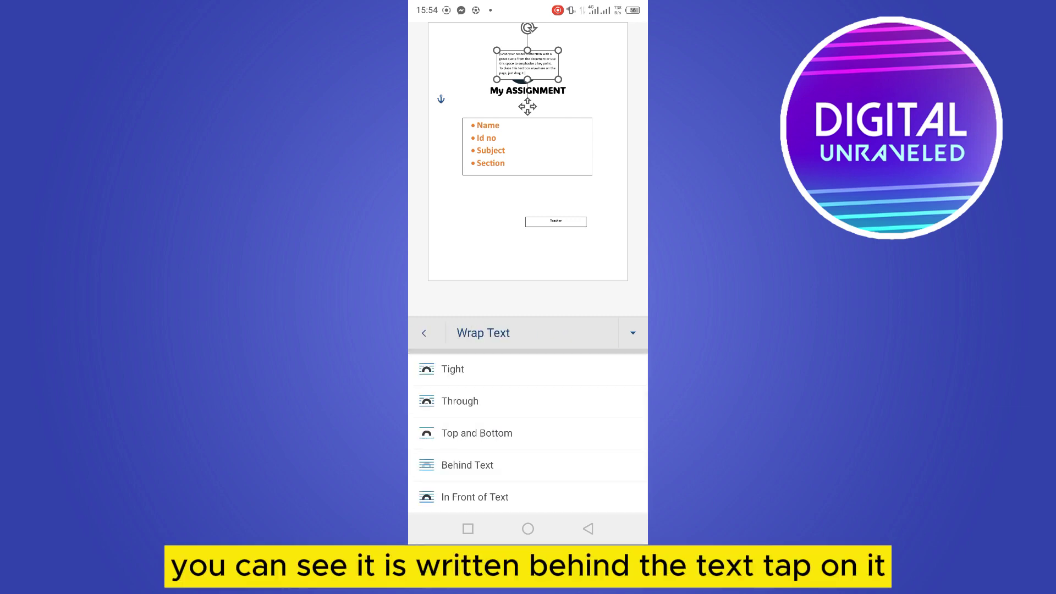
pyautogui.click(467, 464)
# - Give the new box a white fill and a blue outline
pyautogui.scroll(2, 527, 429)
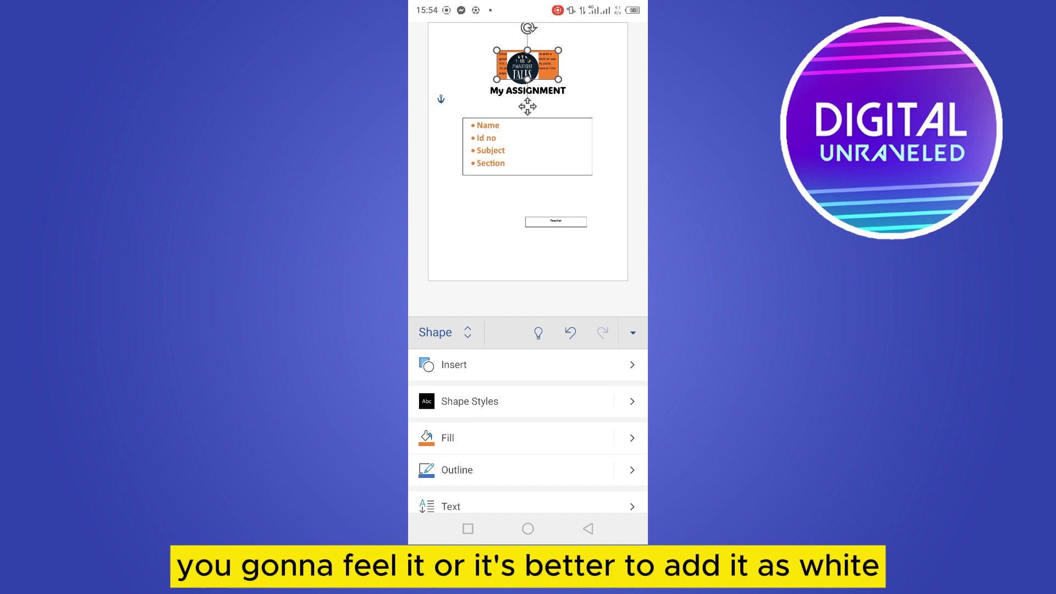
pyautogui.click(448, 437)
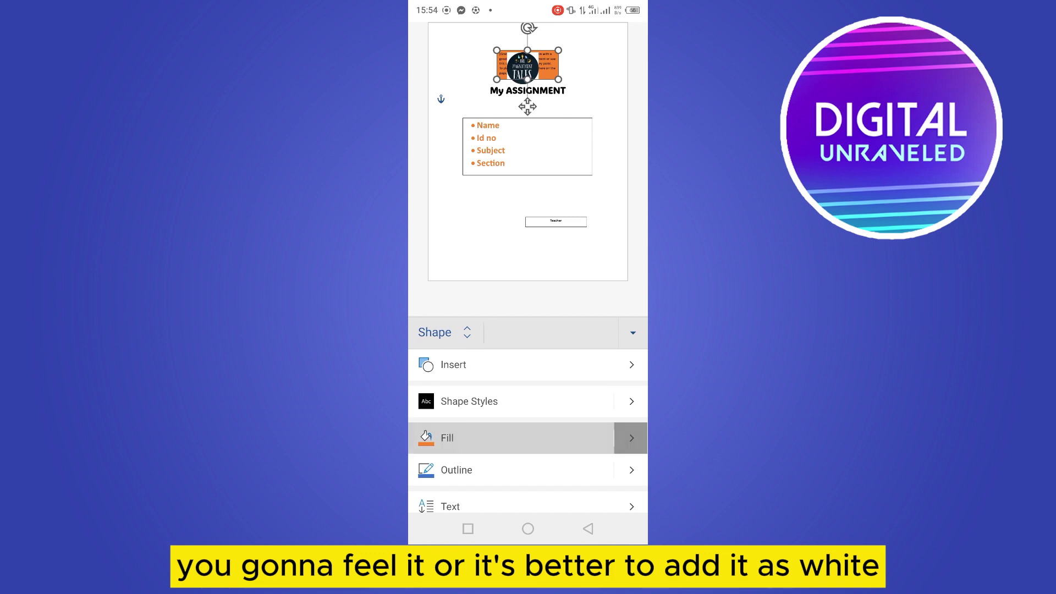
pyautogui.click(428, 387)
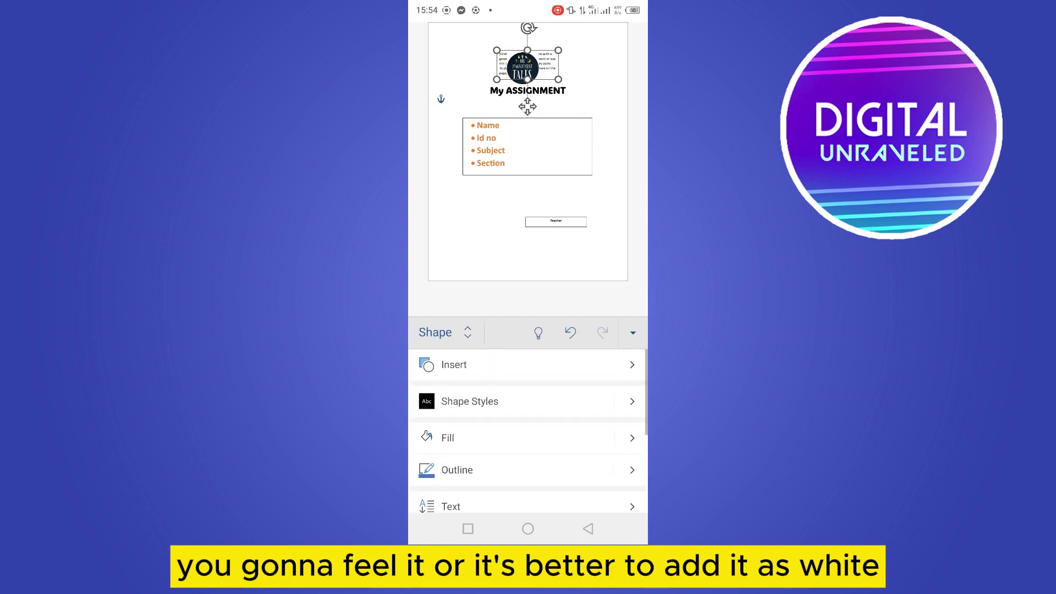
pyautogui.scroll(-2, 528, 429)
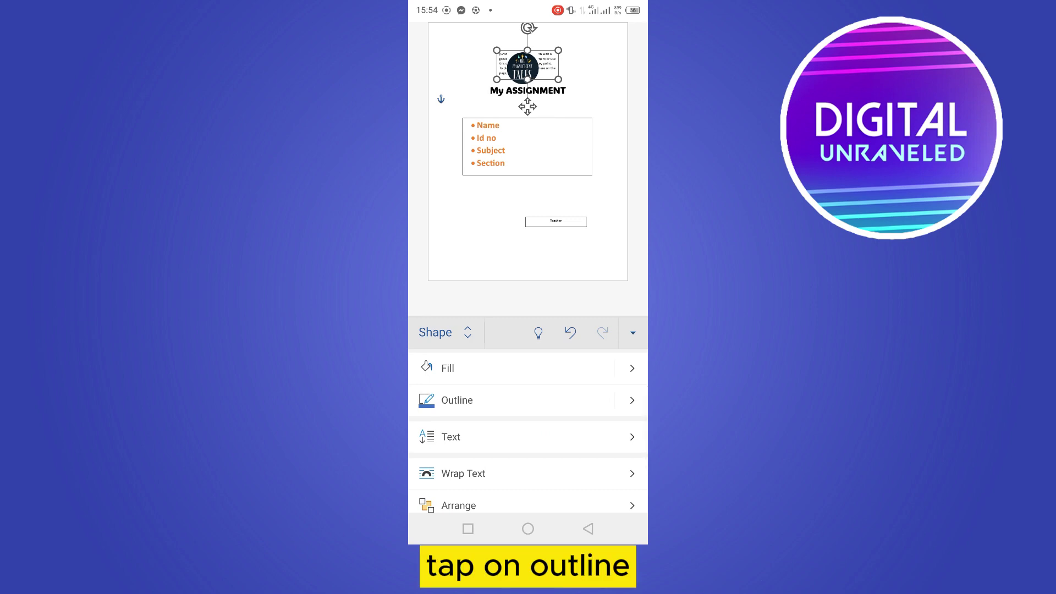
pyautogui.click(456, 400)
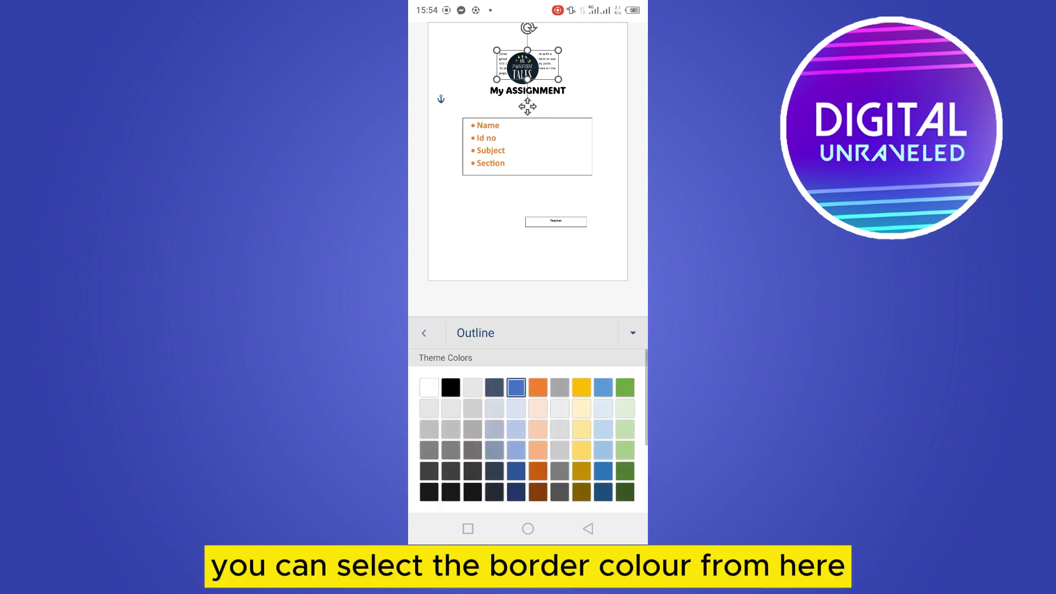
pyautogui.click(515, 387)
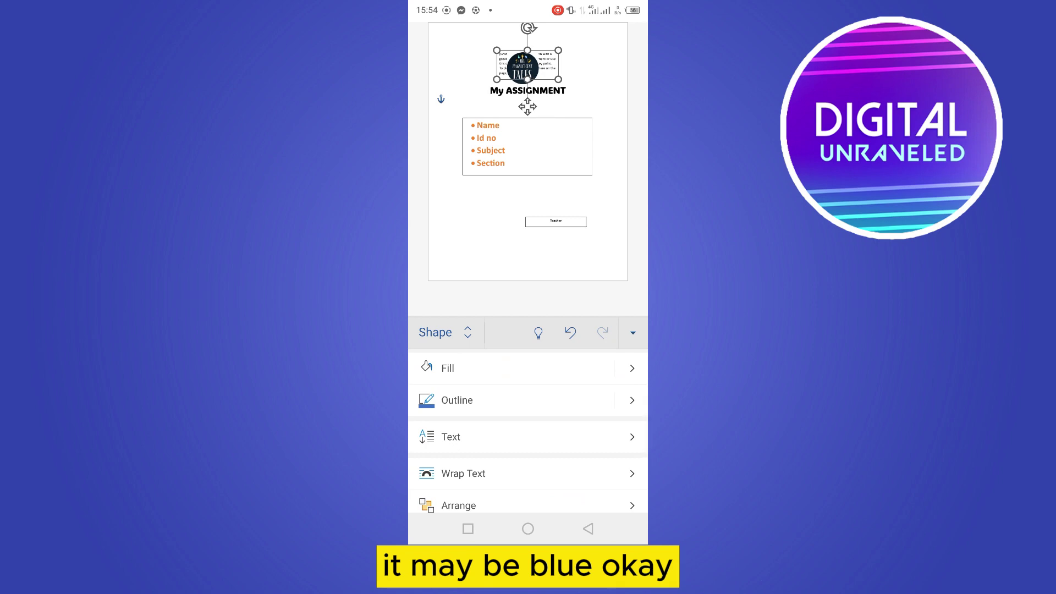
# - Enlarge the white box to span the whole cover page and delete its placeholder text
pyautogui.moveTo(558, 80); pyautogui.dragTo(610, 264)
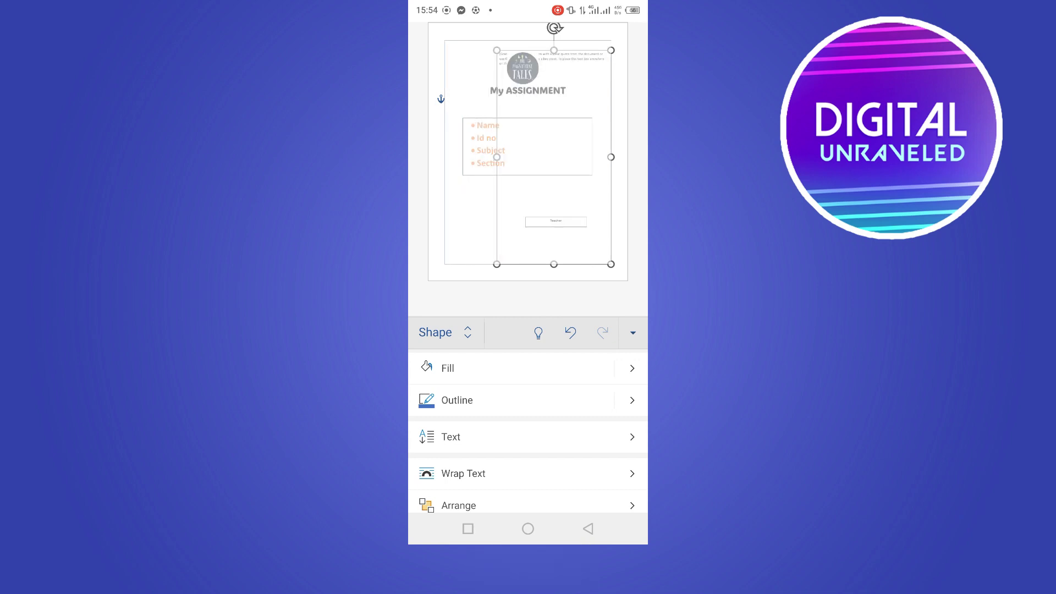
pyautogui.moveTo(496, 50); pyautogui.dragTo(444, 40)
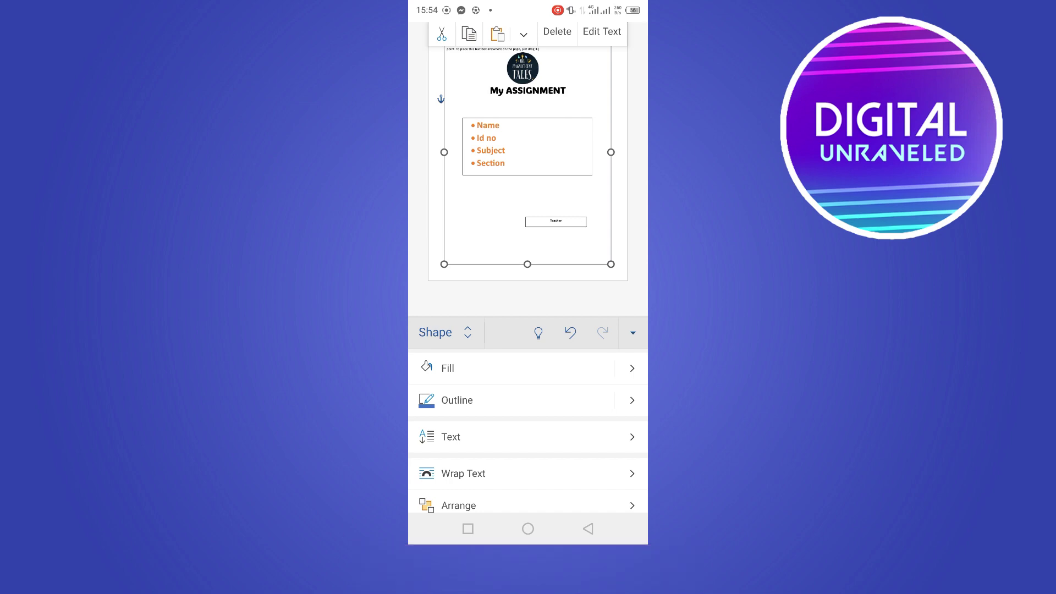
pyautogui.click(602, 32)
pyautogui.press('BackSpace')
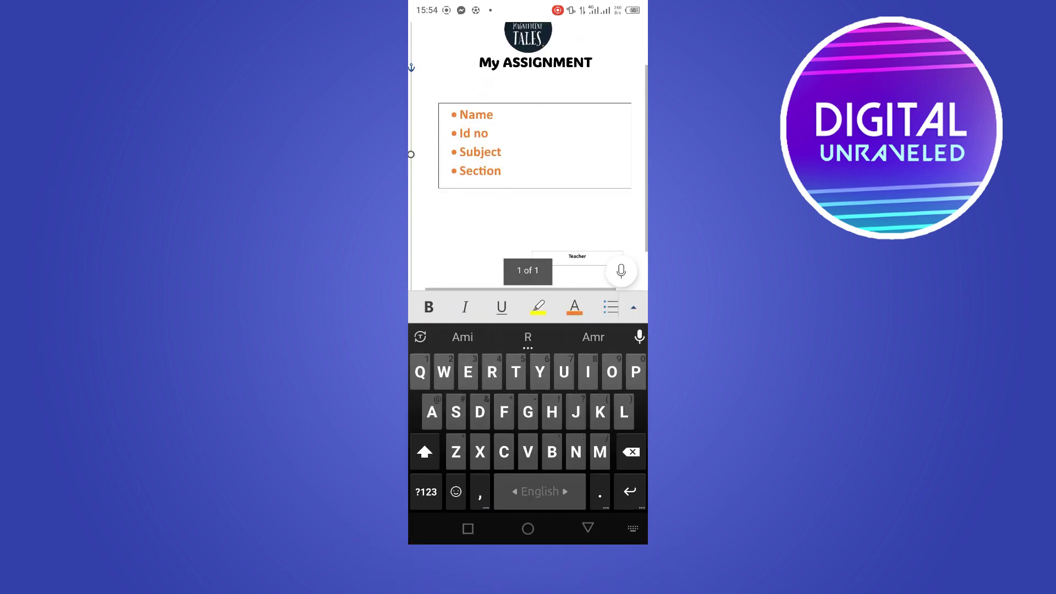